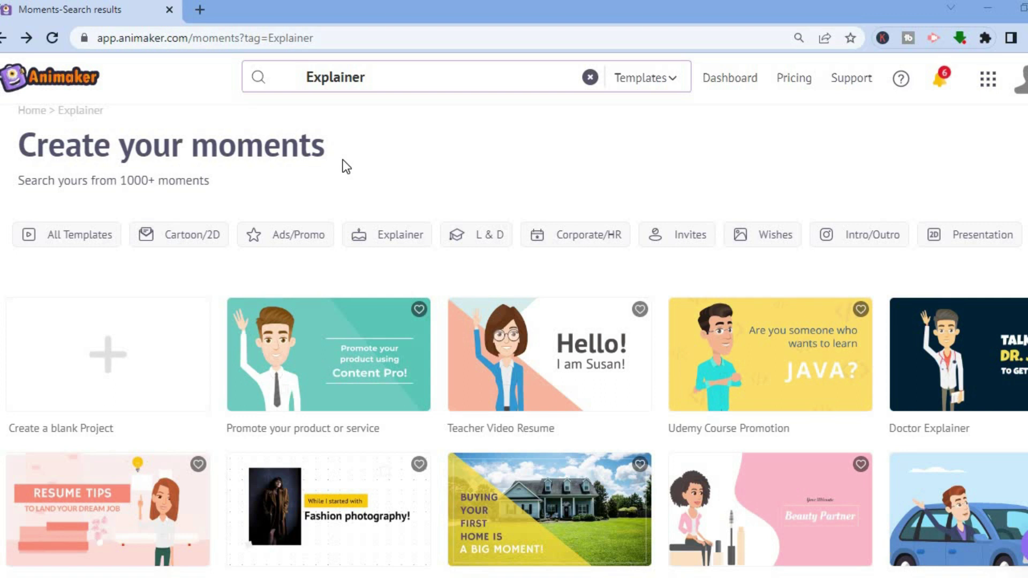
Browse the Explainer and Ads/Promo template categories after clearing the Explainer search
{"action": "left_click", "coordinate": [589, 78]}
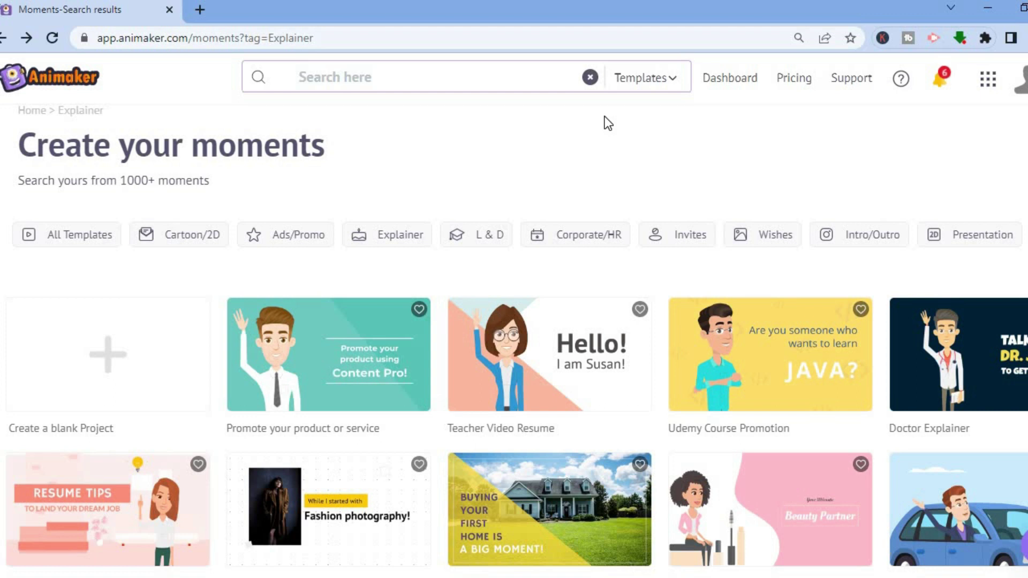
{"action": "mouse_move", "coordinate": [381, 313]}
{"action": "left_click", "coordinate": [281, 236]}
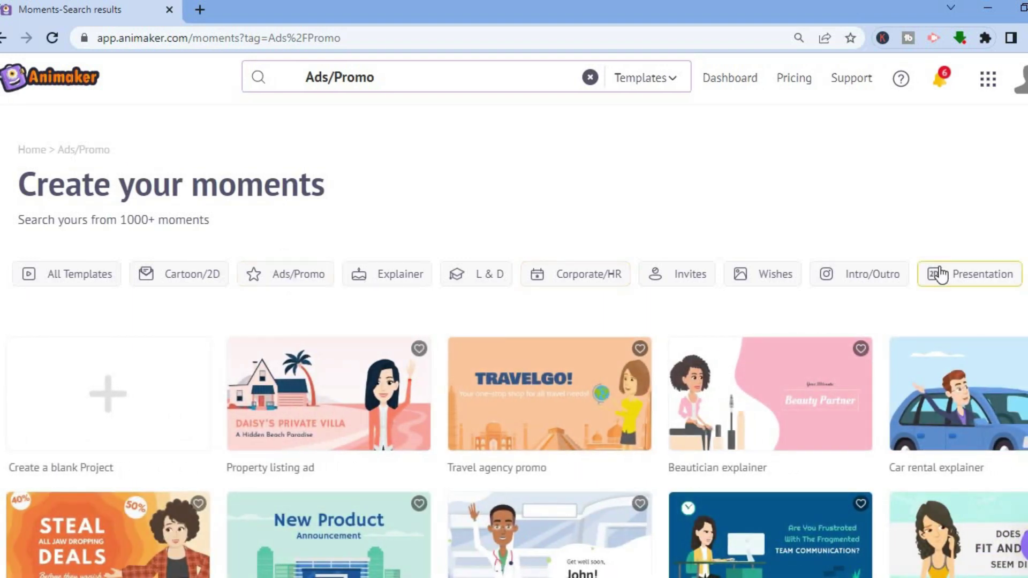
{"action": "scroll", "coordinate": [553, 348], "scroll_direction": "down", "scroll_amount": 2}
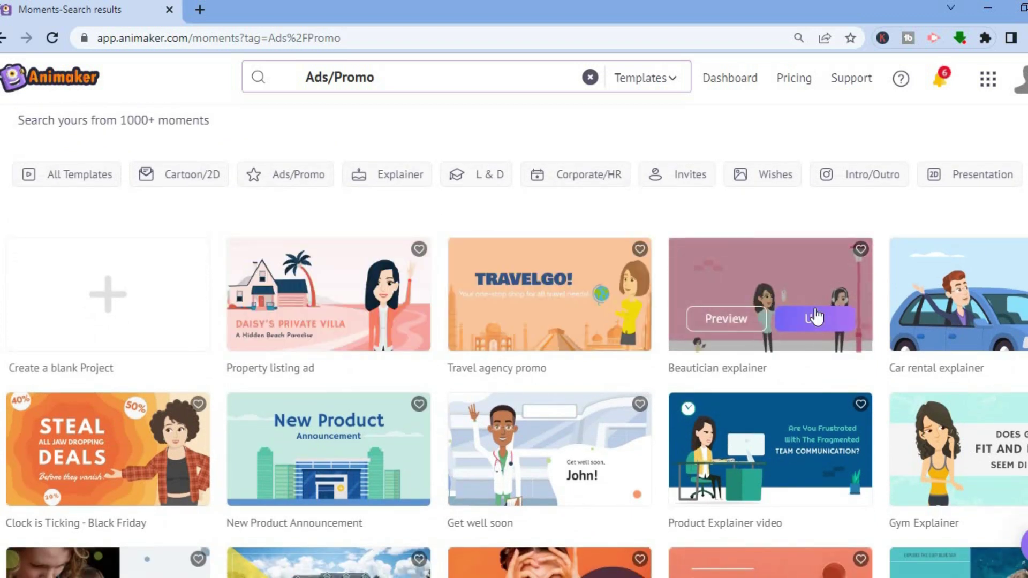
{"action": "left_click", "coordinate": [400, 174]}
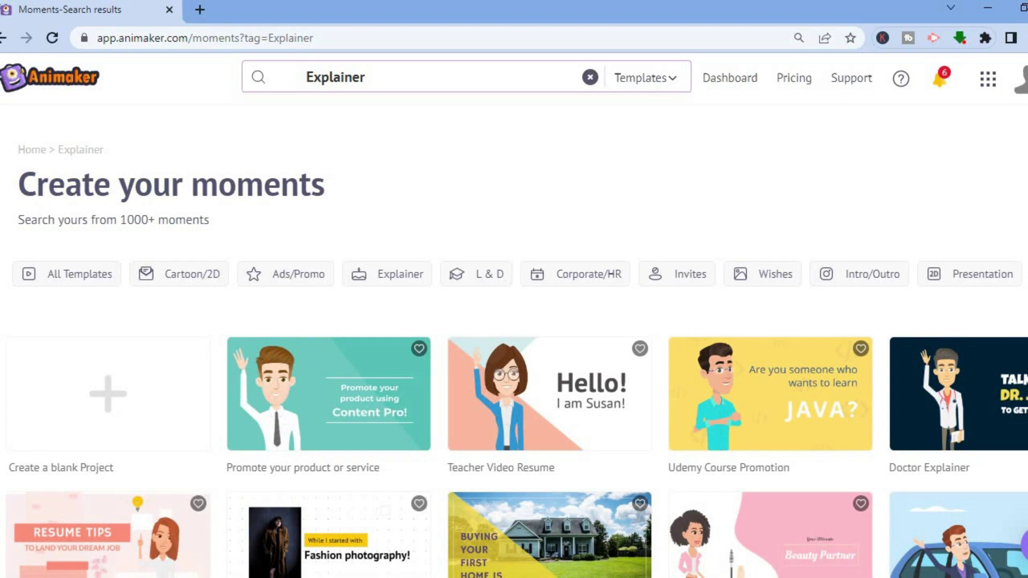
{"action": "scroll", "coordinate": [577, 503], "scroll_direction": "down", "scroll_amount": 2}
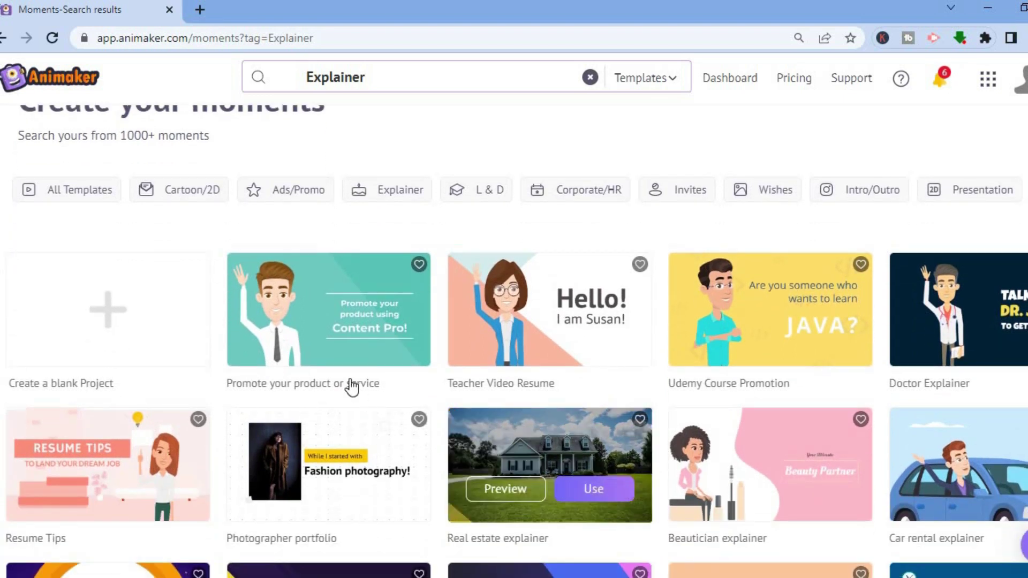
{"action": "mouse_move", "coordinate": [355, 358]}
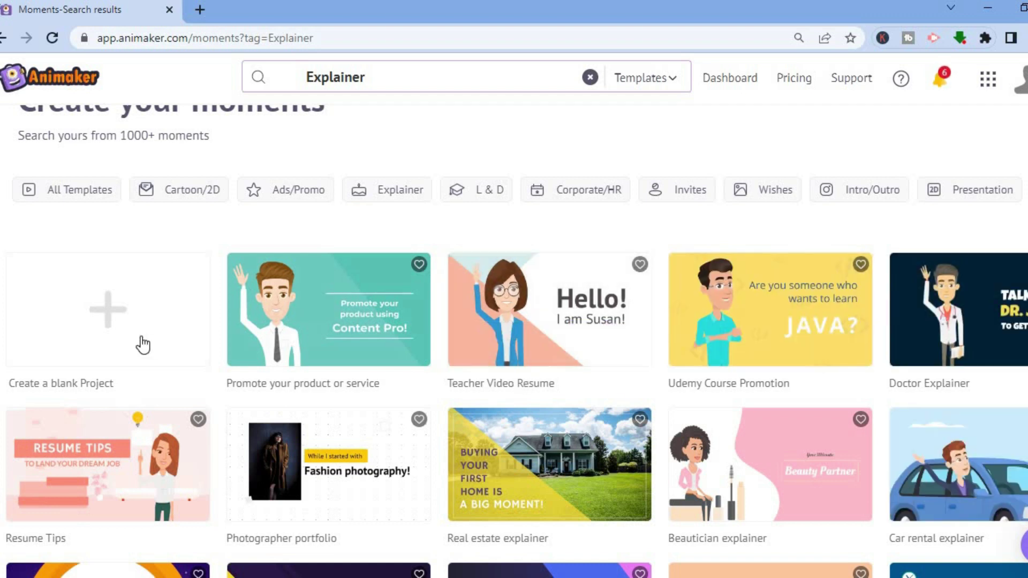
Start a blank project as a horizontal 16:9 video
{"action": "left_click", "coordinate": [96, 313]}
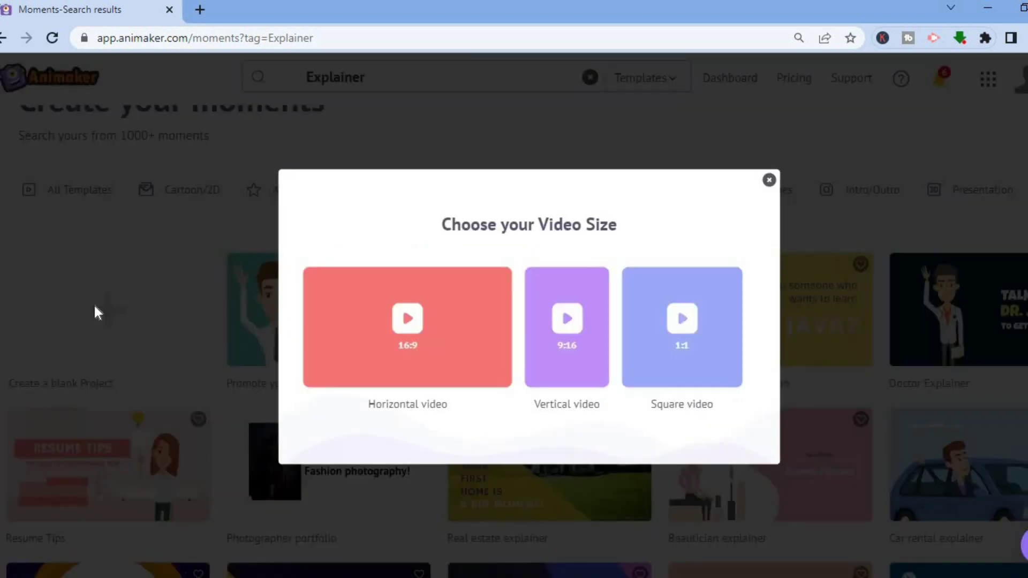
{"action": "left_click", "coordinate": [413, 349]}
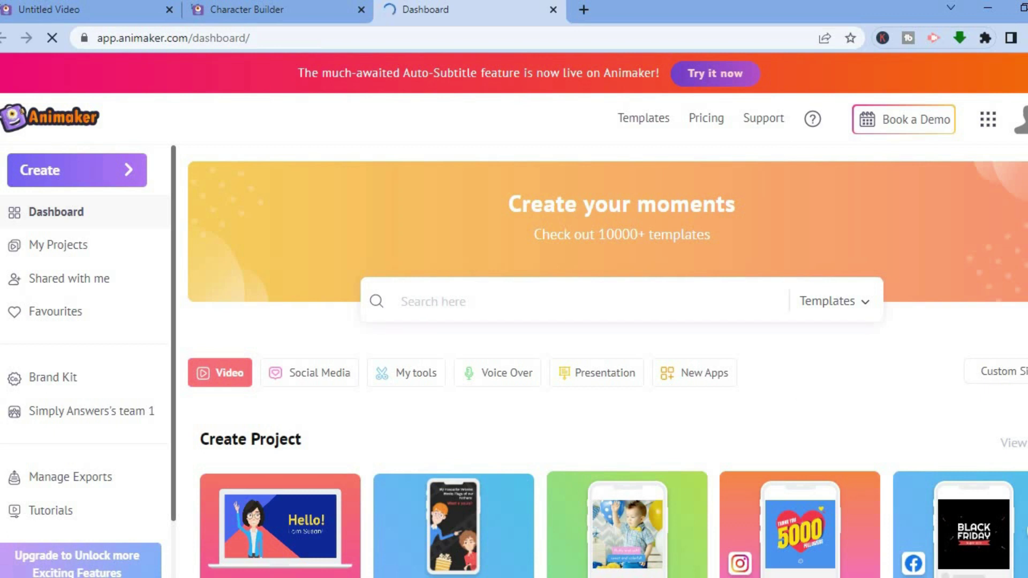
{"action": "scroll", "coordinate": [448, 378], "scroll_direction": "down", "scroll_amount": 1}
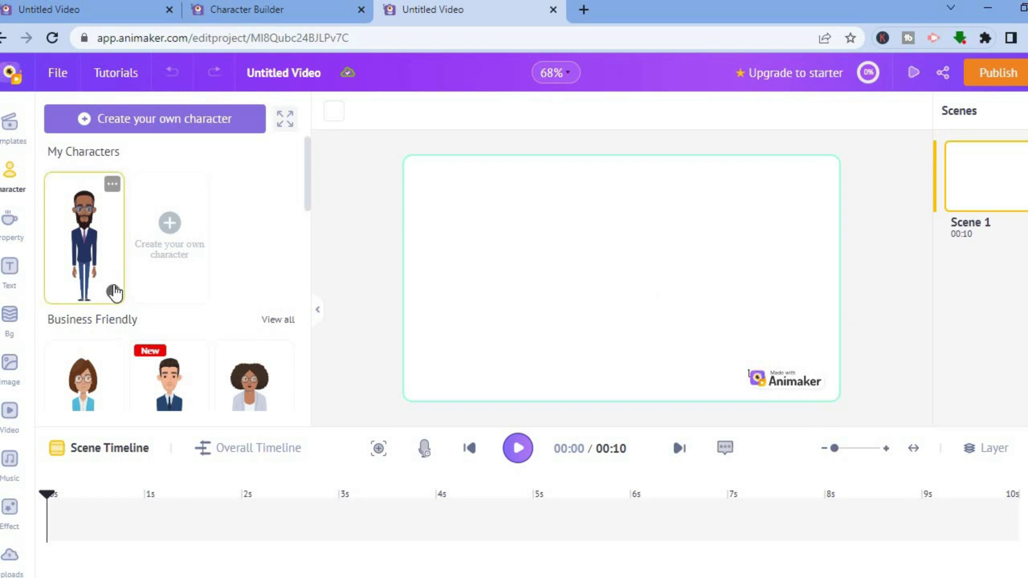
Add the custom bearded businessman at the left of Scene 1 with the Standing And Talking action
{"action": "left_click", "coordinate": [68, 225]}
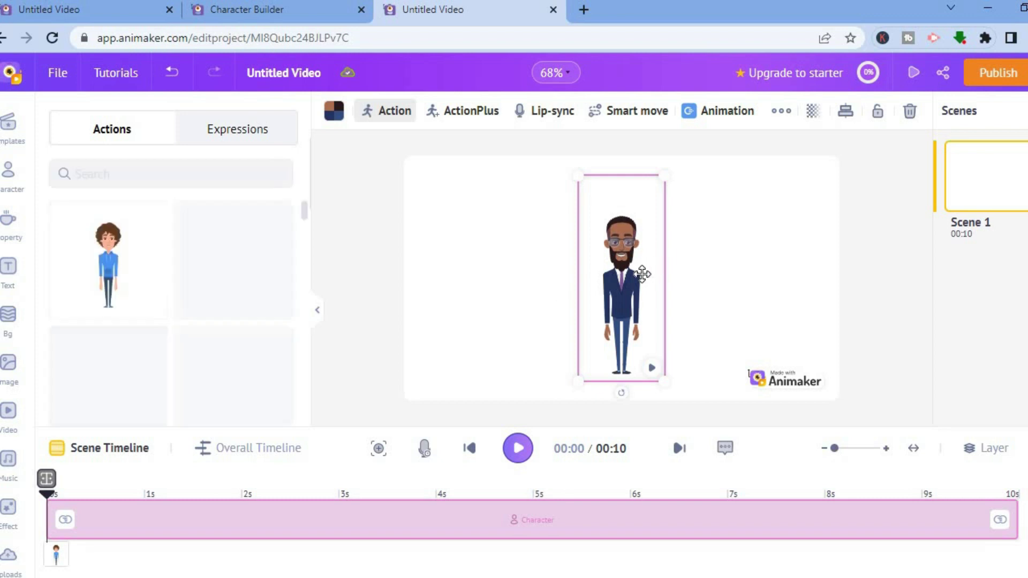
{"action": "left_click_drag", "start_coordinate": [643, 274], "coordinate": [461, 296]}
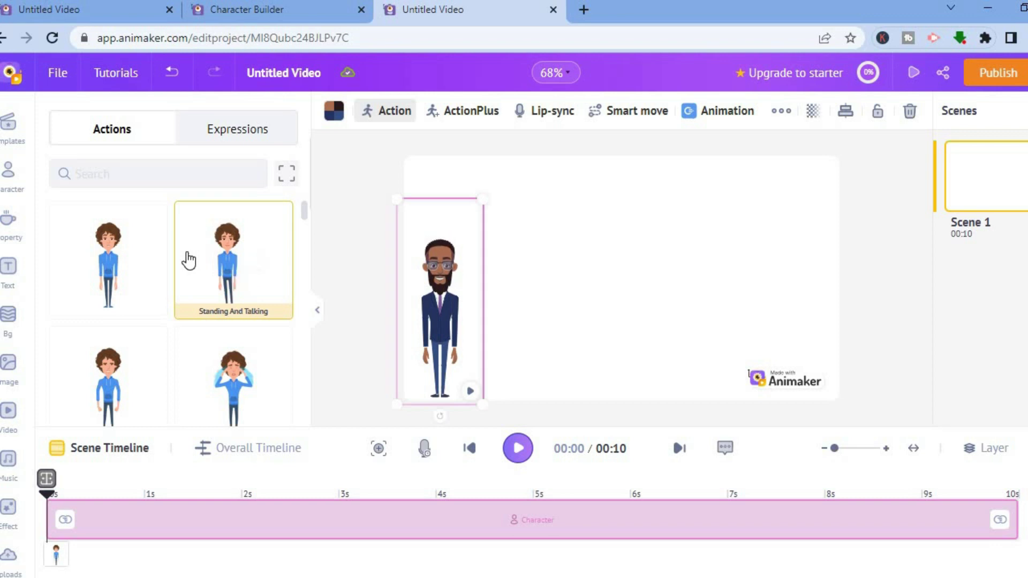
{"action": "left_click", "coordinate": [230, 274]}
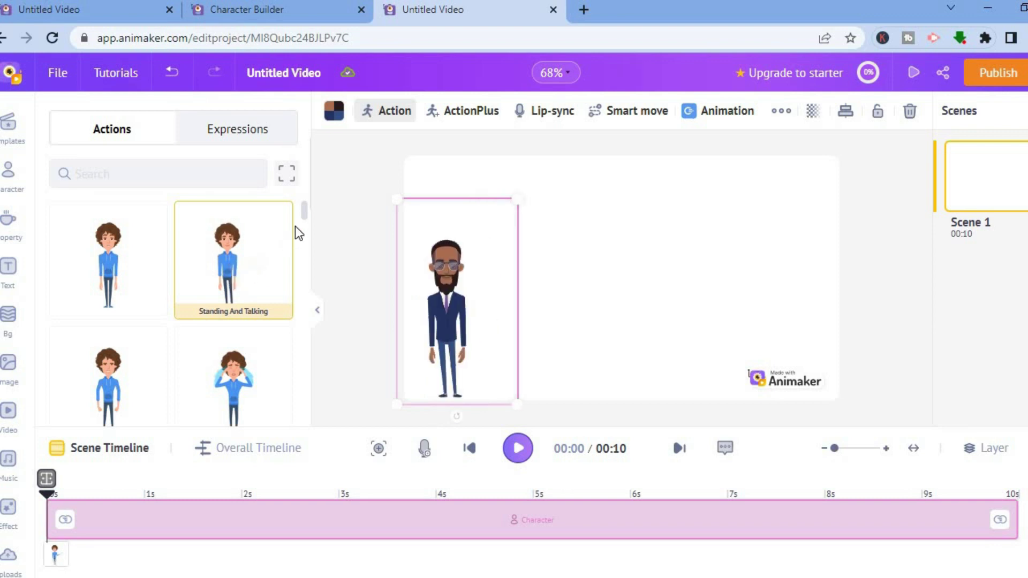
{"action": "mouse_move", "coordinate": [304, 211]}
{"action": "left_mouse_down"}
{"action": "mouse_move", "coordinate": [300, 252]}
{"action": "mouse_move", "coordinate": [299, 192]}
{"action": "left_mouse_up"}
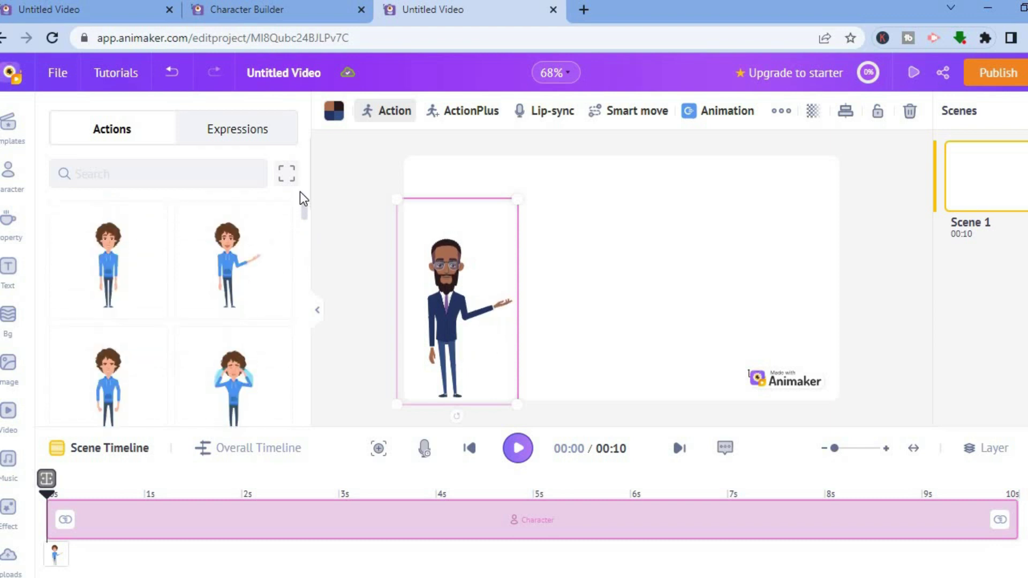
{"action": "left_click", "coordinate": [242, 140]}
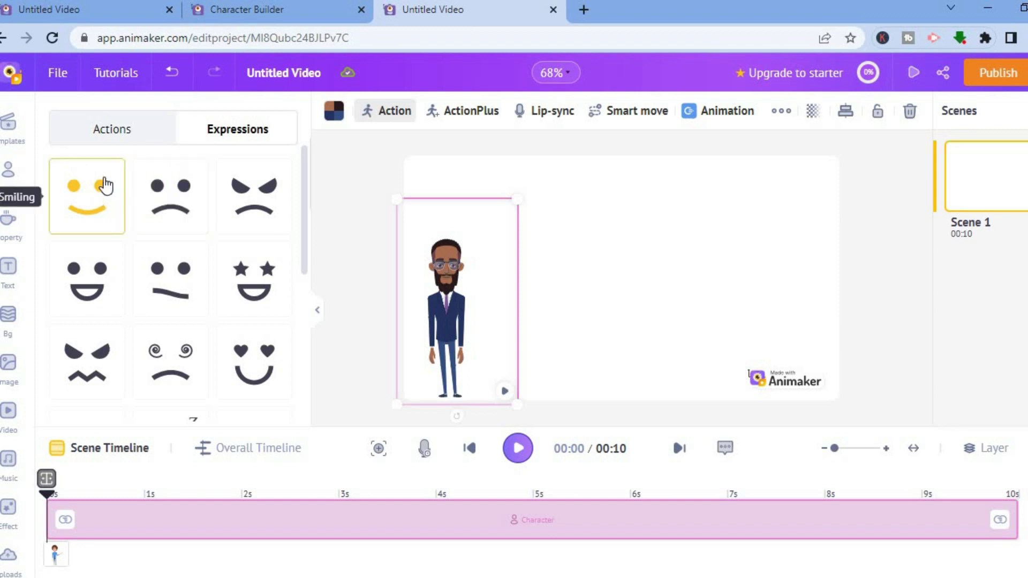
{"action": "left_click", "coordinate": [119, 129]}
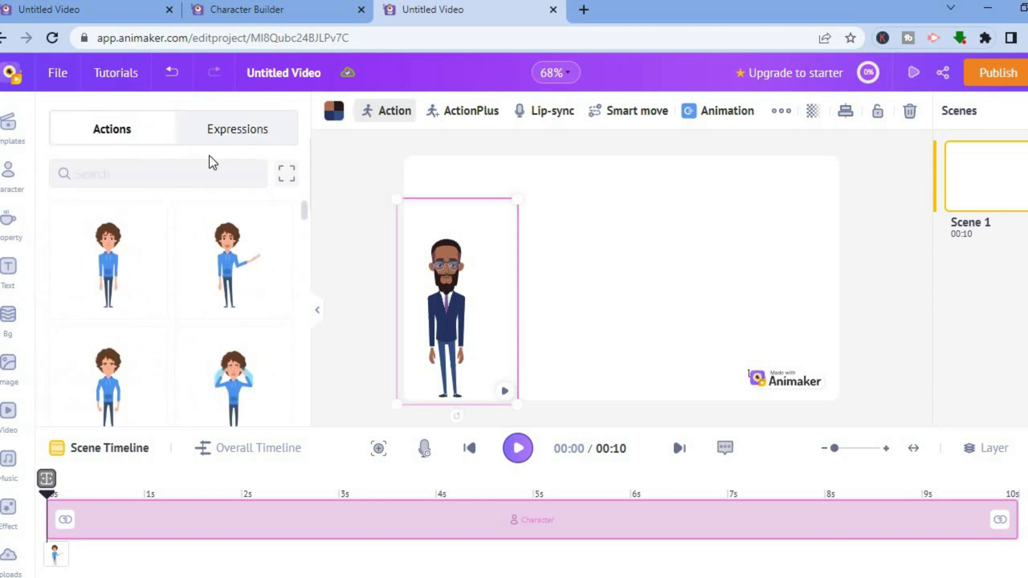
{"action": "left_click", "coordinate": [244, 135]}
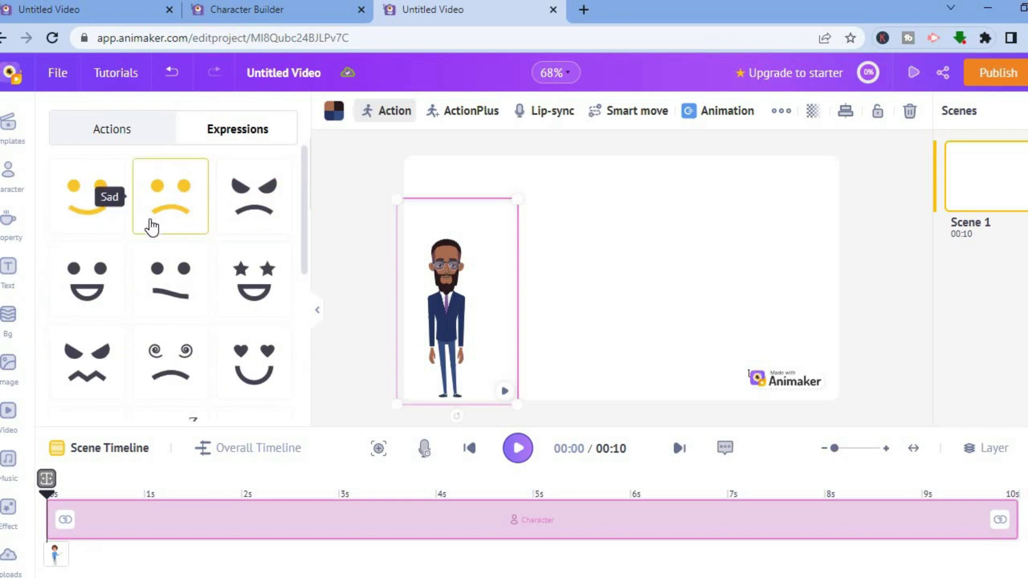
{"action": "left_click", "coordinate": [102, 140]}
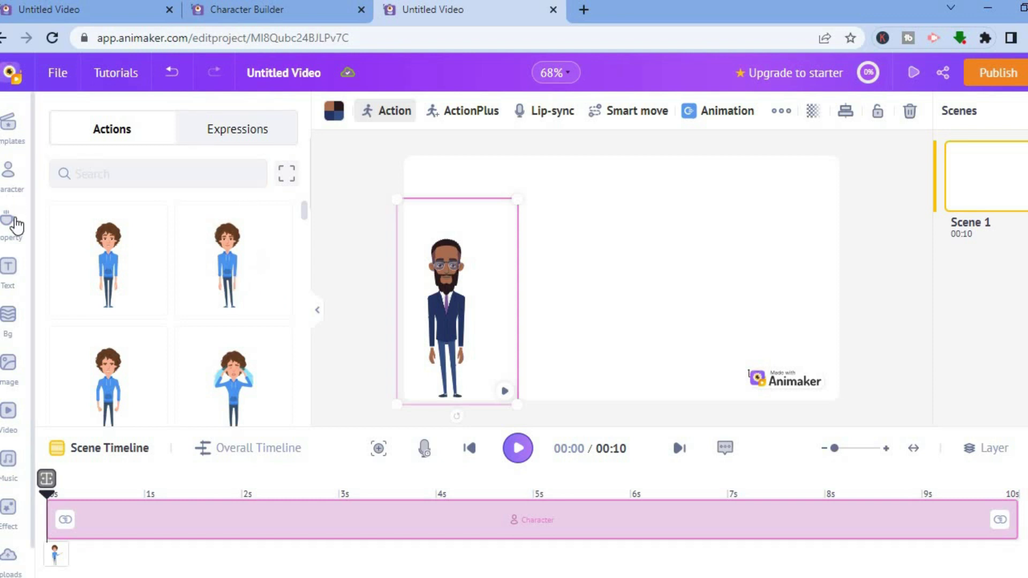
Place the curly-haired Business Friendly woman on the right, seated with the Working In PC action
{"action": "left_click", "coordinate": [9, 170]}
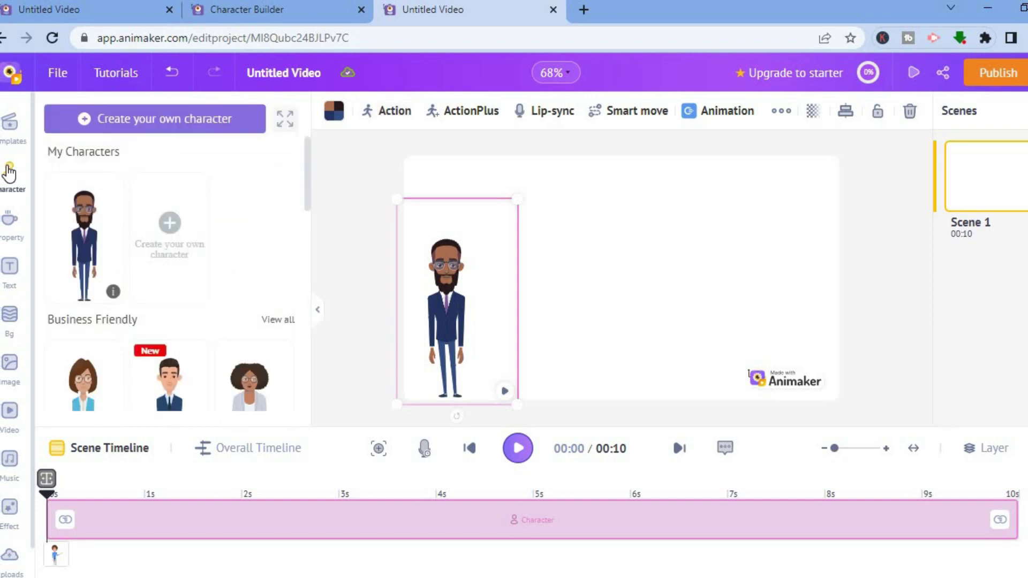
{"action": "left_click_drag", "start_coordinate": [306, 172], "coordinate": [306, 220]}
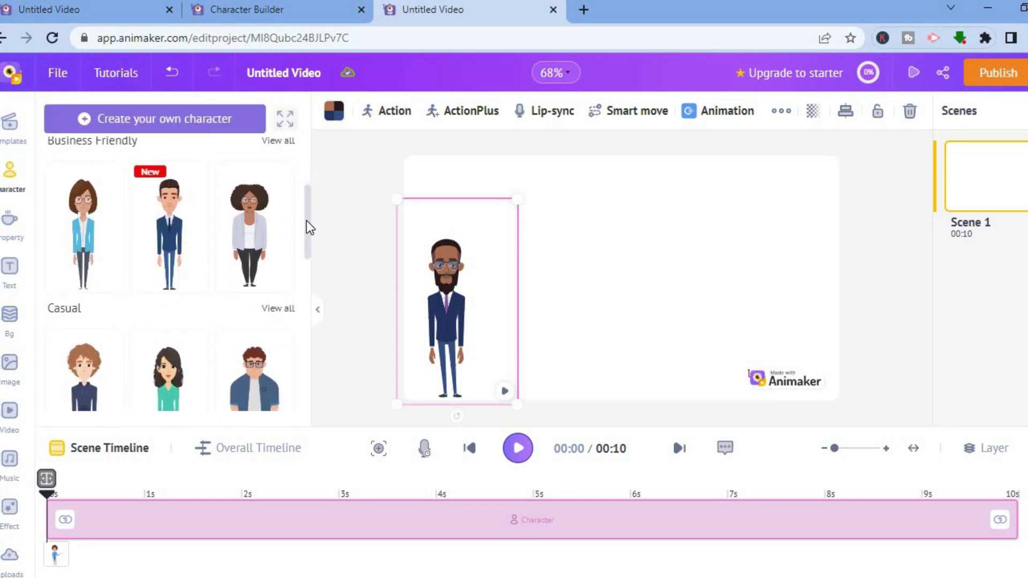
{"action": "left_click", "coordinate": [248, 248]}
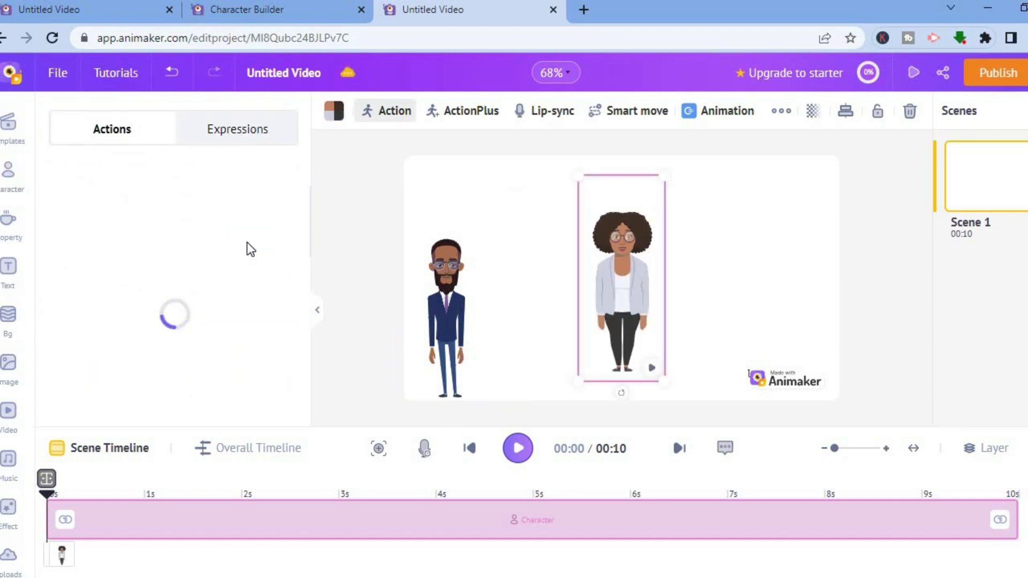
{"action": "left_click_drag", "start_coordinate": [637, 268], "coordinate": [814, 287]}
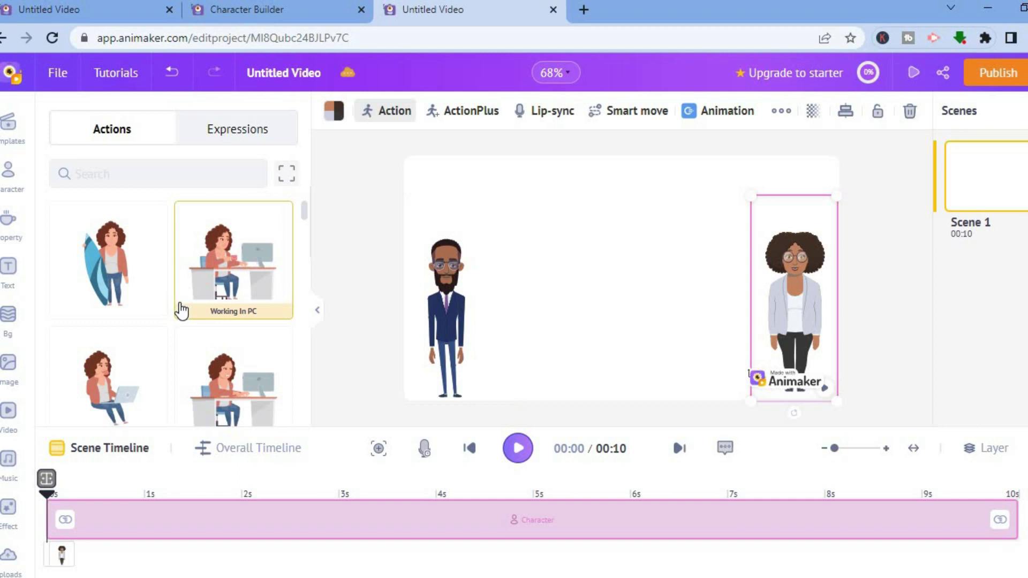
{"action": "left_click", "coordinate": [198, 247]}
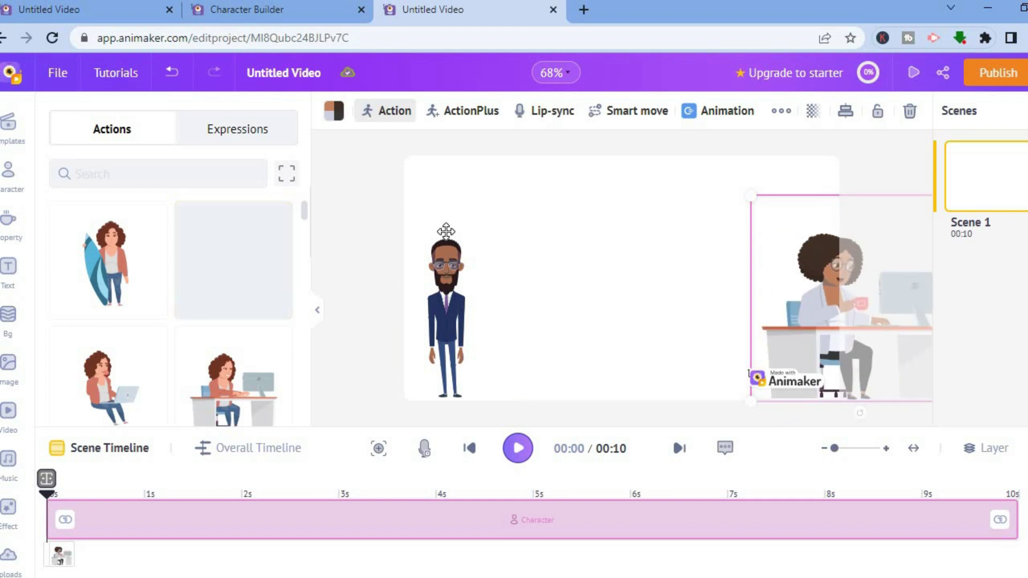
{"action": "left_click_drag", "start_coordinate": [762, 288], "coordinate": [601, 280]}
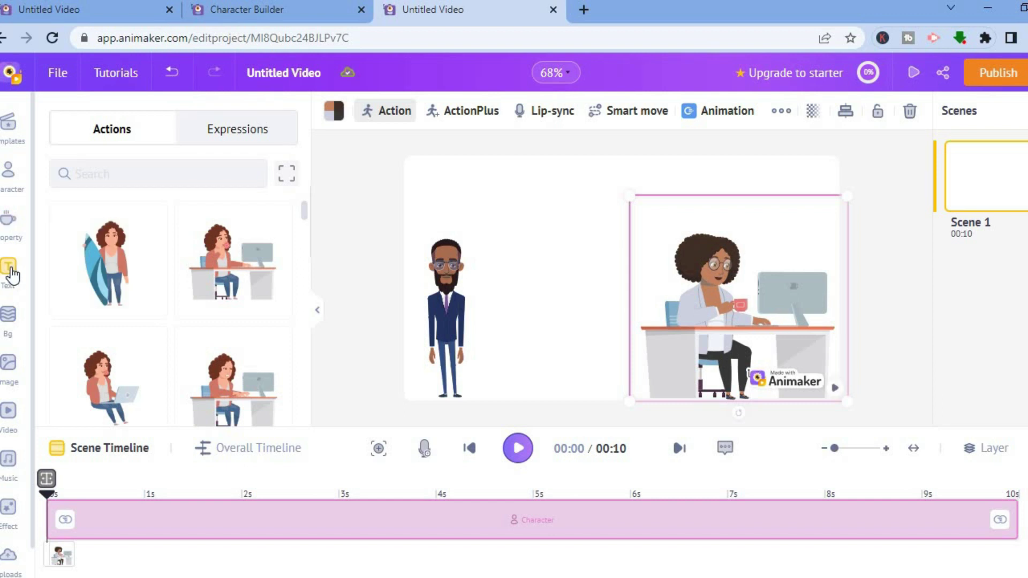
Add a heading at the top-left of the scene reading 'simply answers'
{"action": "left_click", "coordinate": [10, 273]}
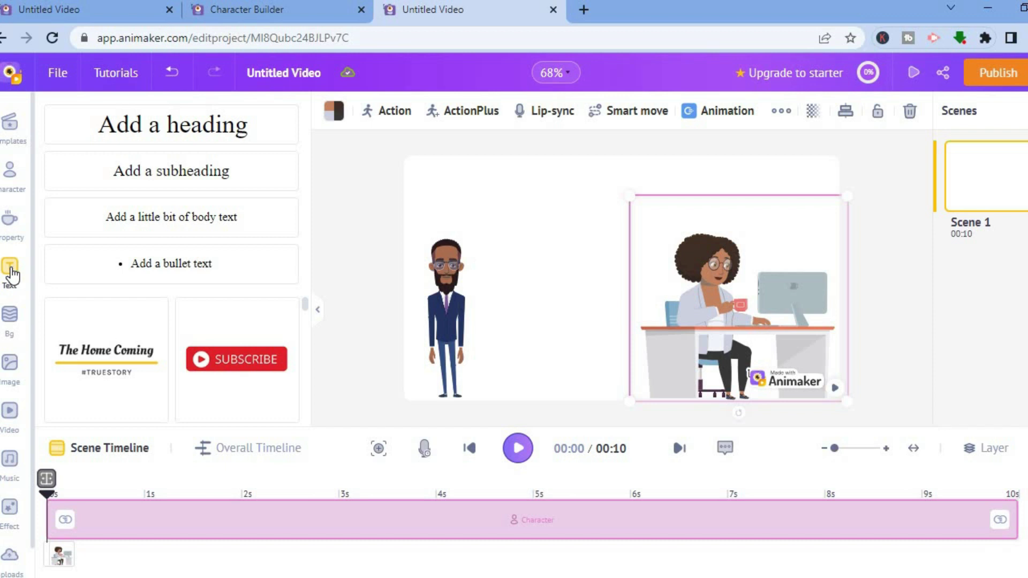
{"action": "left_click", "coordinate": [166, 129]}
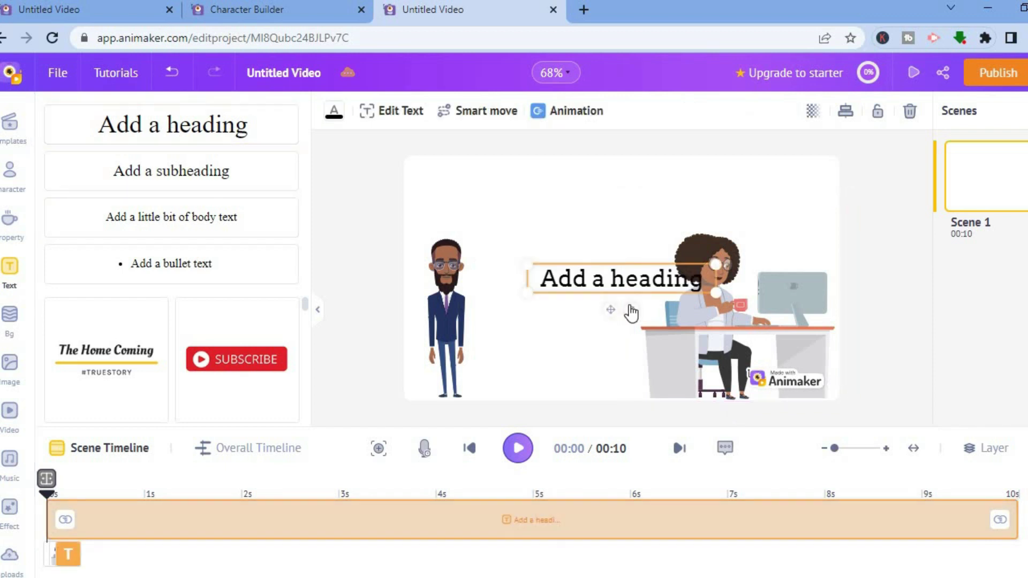
{"action": "left_click_drag", "start_coordinate": [585, 261], "coordinate": [480, 176]}
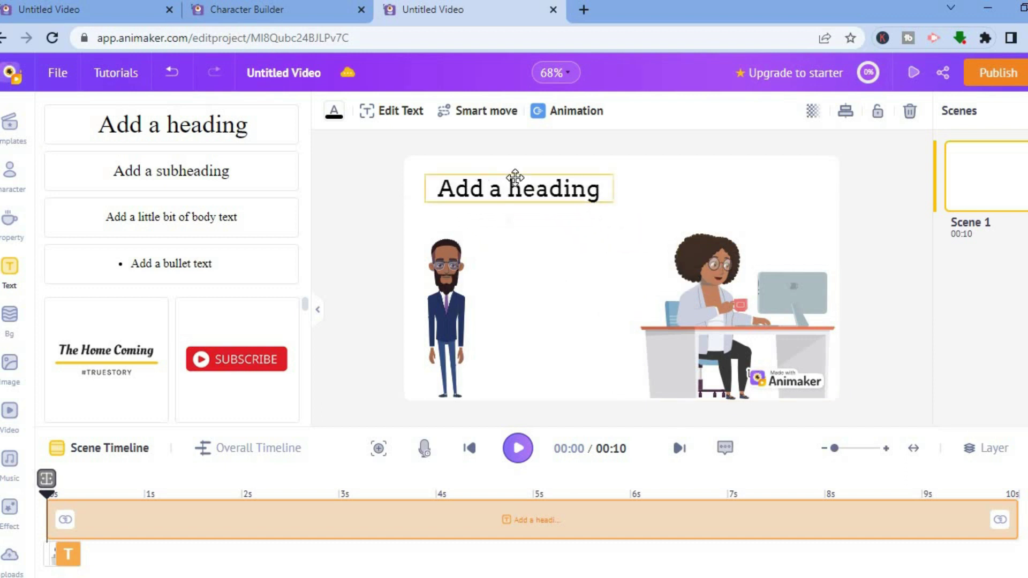
{"action": "double_click", "coordinate": [603, 189]}
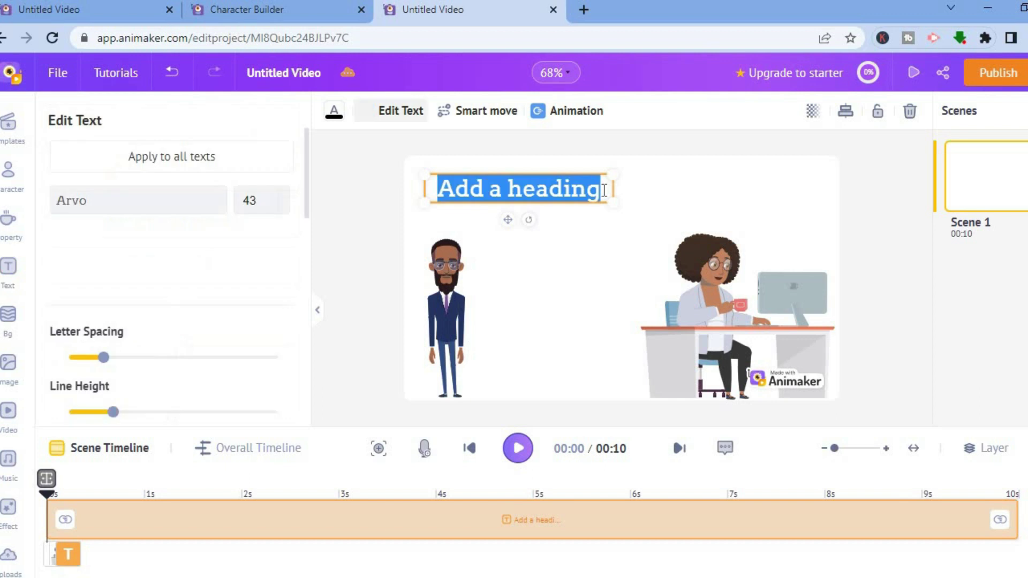
{"action": "type", "text": "sim"}
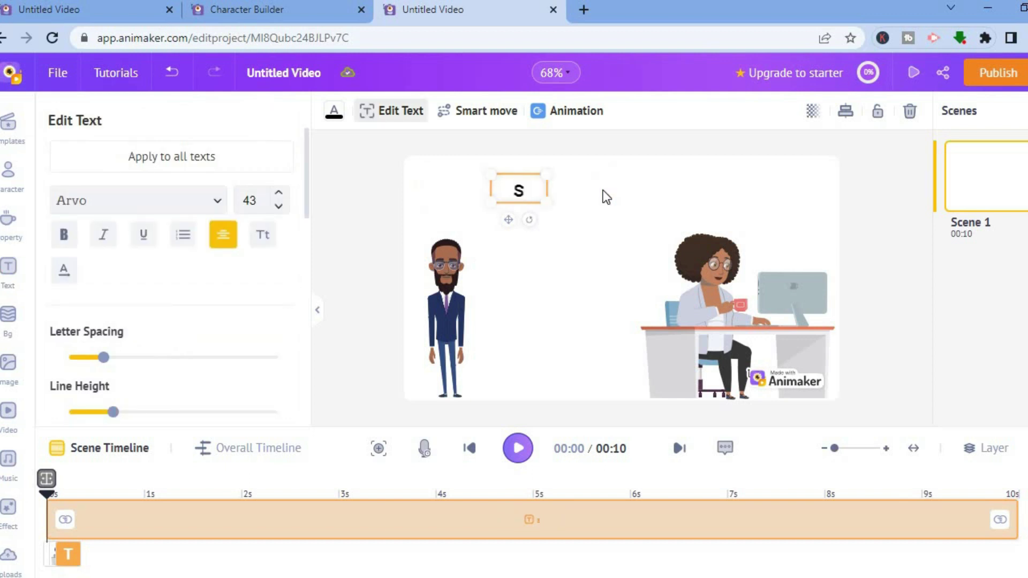
{"action": "type", "text": "pl"}
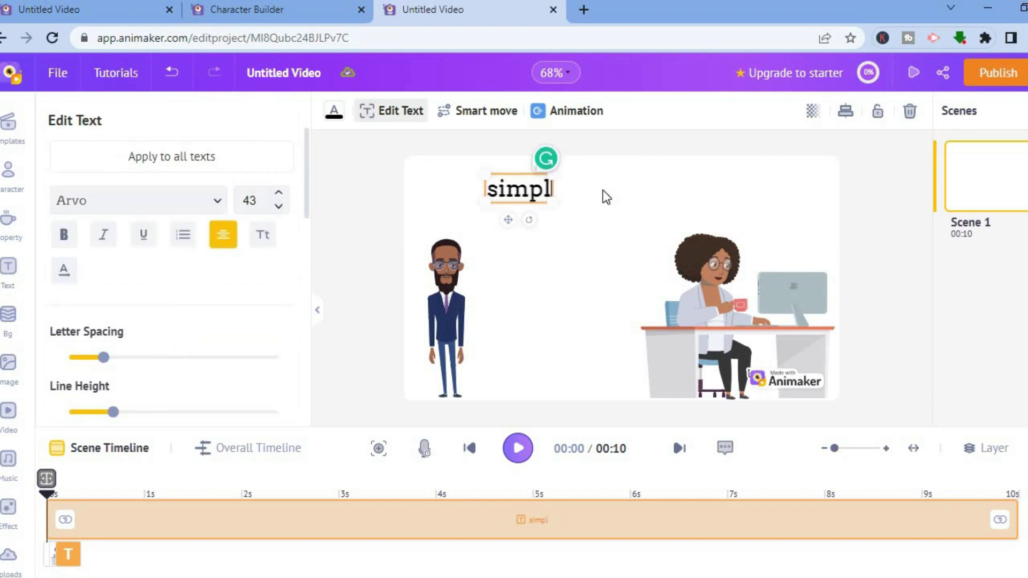
{"action": "type", "text": "y an"}
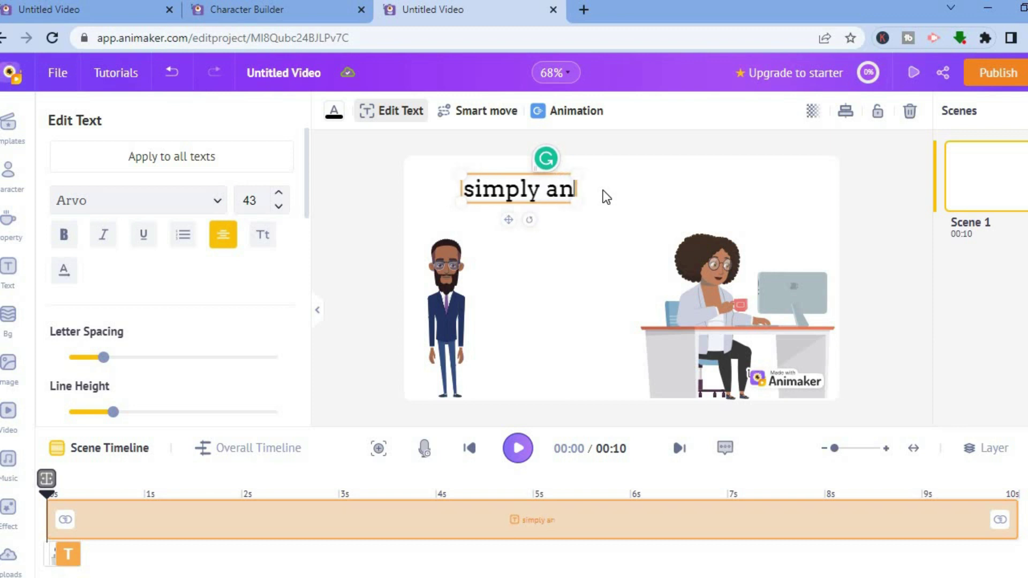
{"action": "type", "text": "swers"}
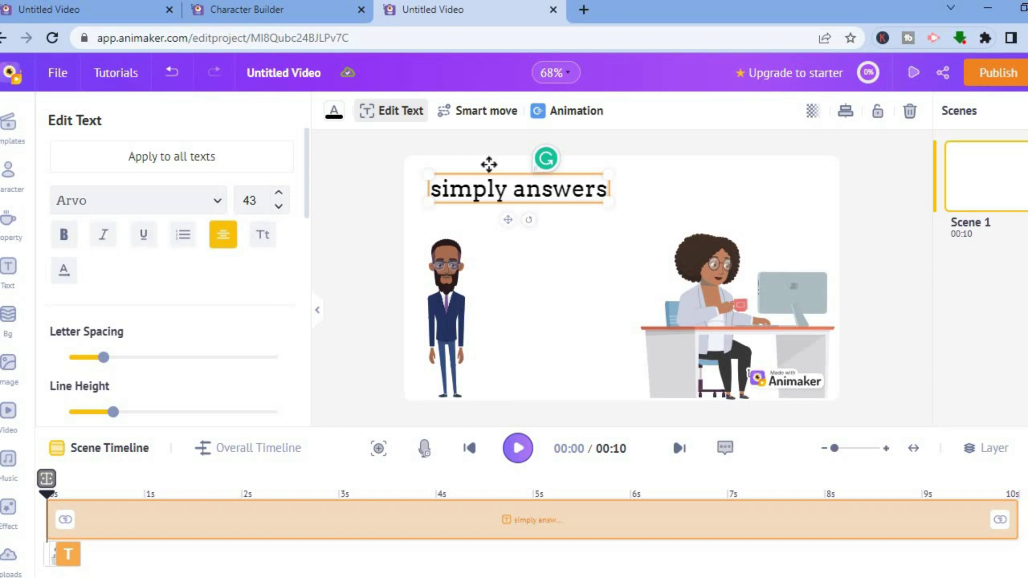
Give the heading a Zoomin popup Anti Clockwise entrance animation
{"action": "left_click", "coordinate": [569, 113]}
{"action": "left_click", "coordinate": [268, 366]}
{"action": "left_click", "coordinate": [161, 390]}
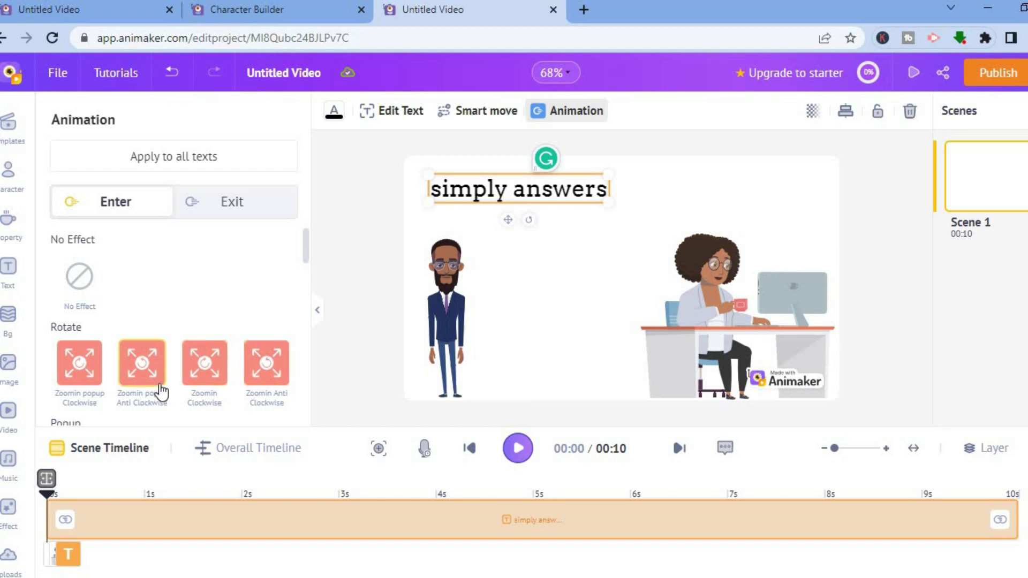
{"action": "left_click", "coordinate": [138, 386]}
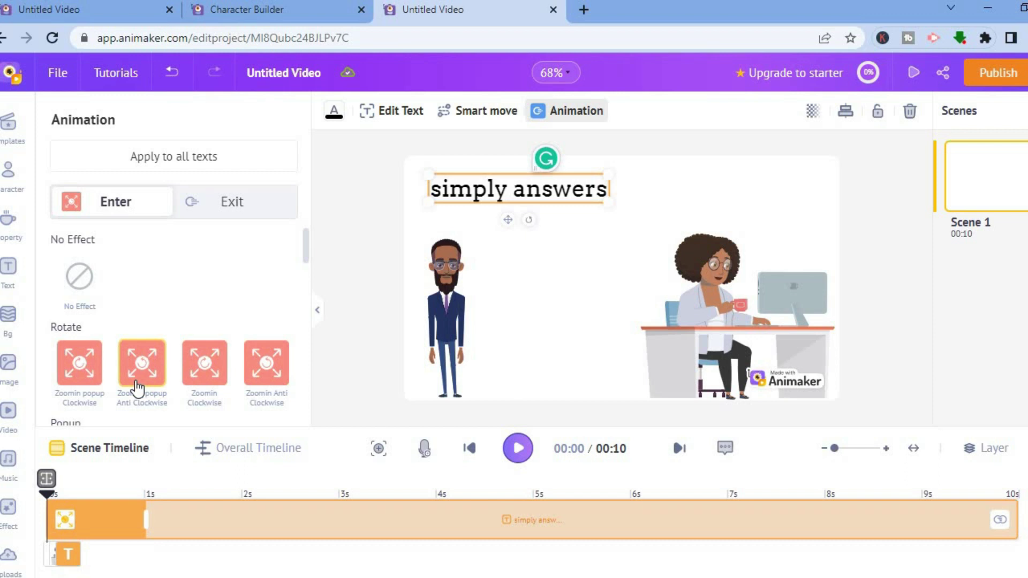
Browse the Image, Video and Music libraries, ending on the Effects library
{"action": "left_click", "coordinate": [7, 368]}
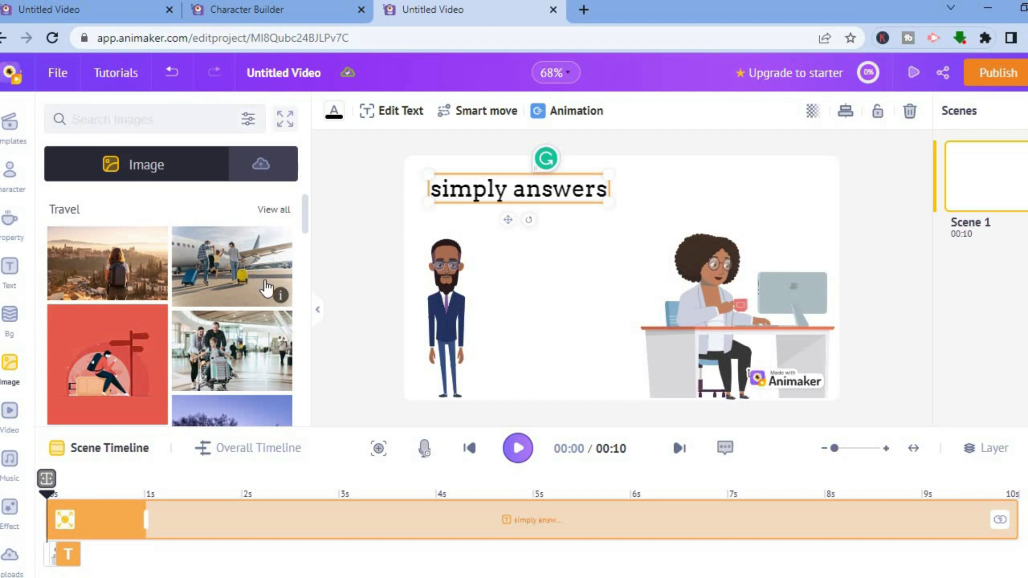
{"action": "mouse_move", "coordinate": [279, 297]}
{"action": "mouse_move", "coordinate": [281, 382]}
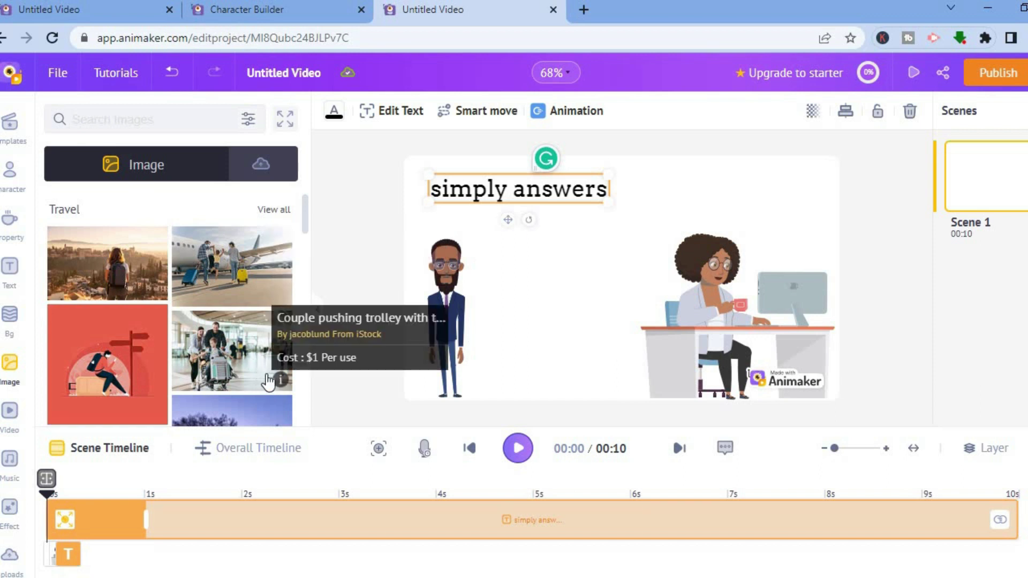
{"action": "left_click", "coordinate": [10, 423]}
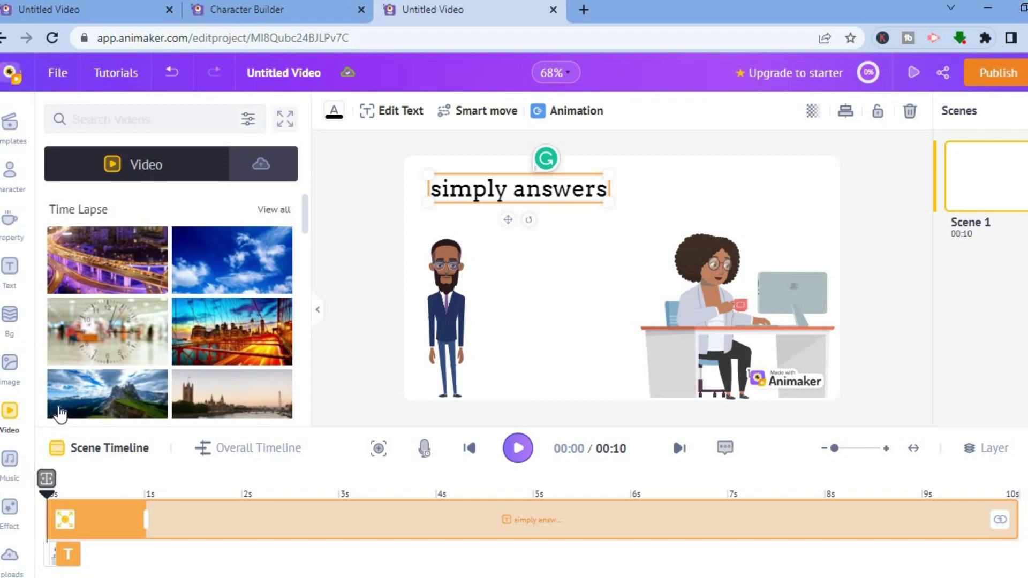
{"action": "mouse_move", "coordinate": [156, 356]}
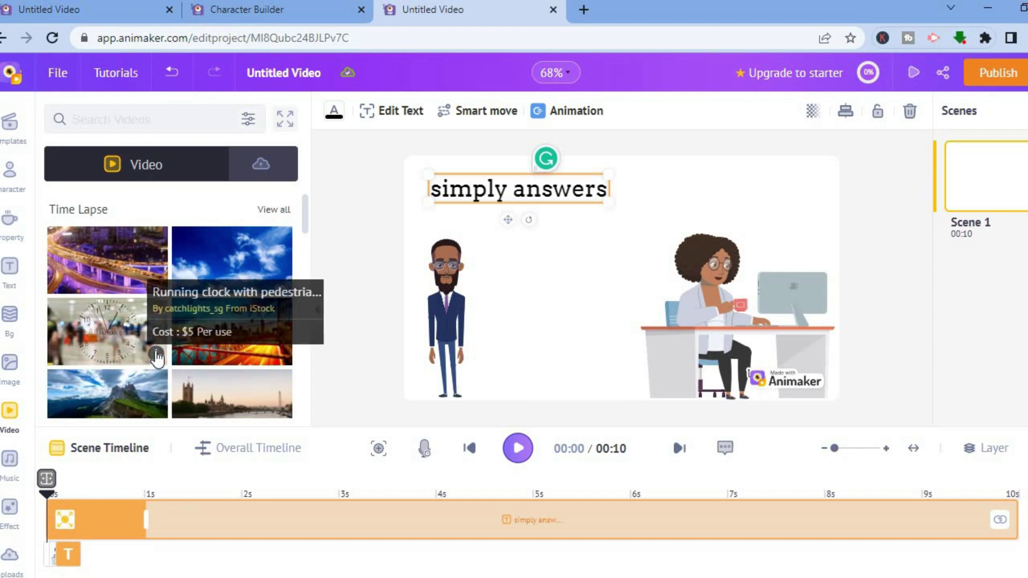
{"action": "left_click", "coordinate": [10, 475]}
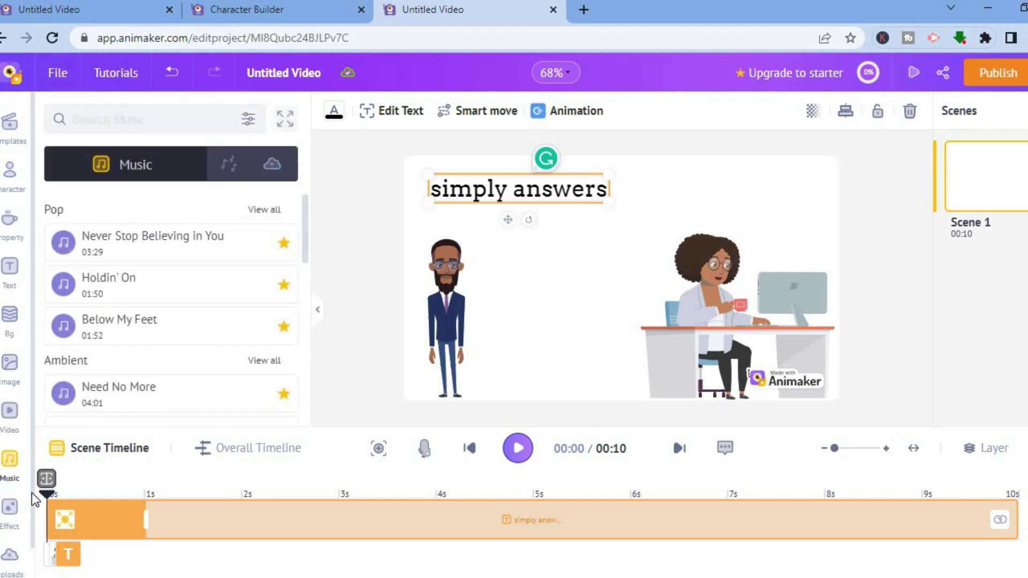
{"action": "scroll", "coordinate": [31, 508], "scroll_direction": "down", "scroll_amount": 1}
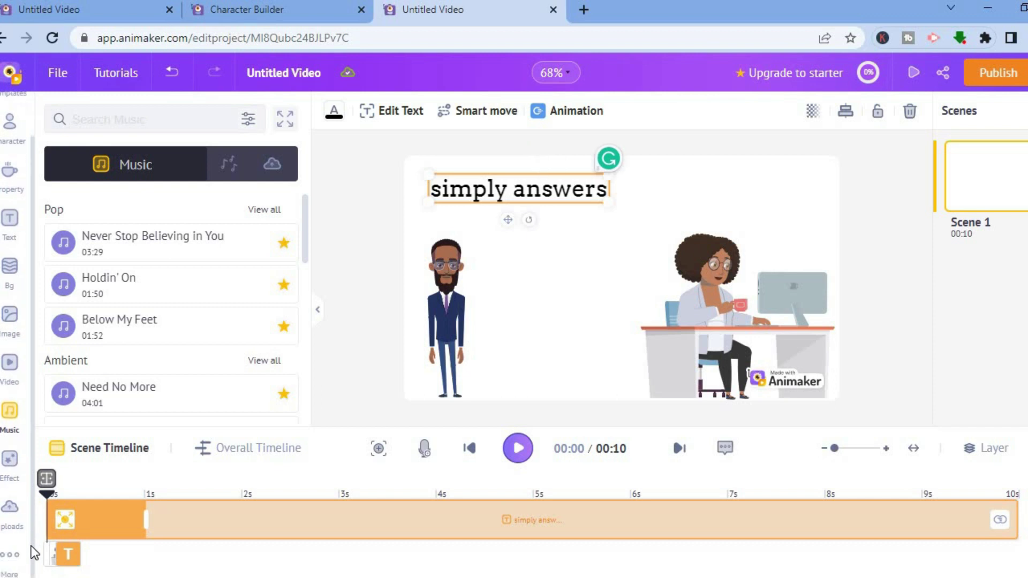
{"action": "mouse_move", "coordinate": [289, 331]}
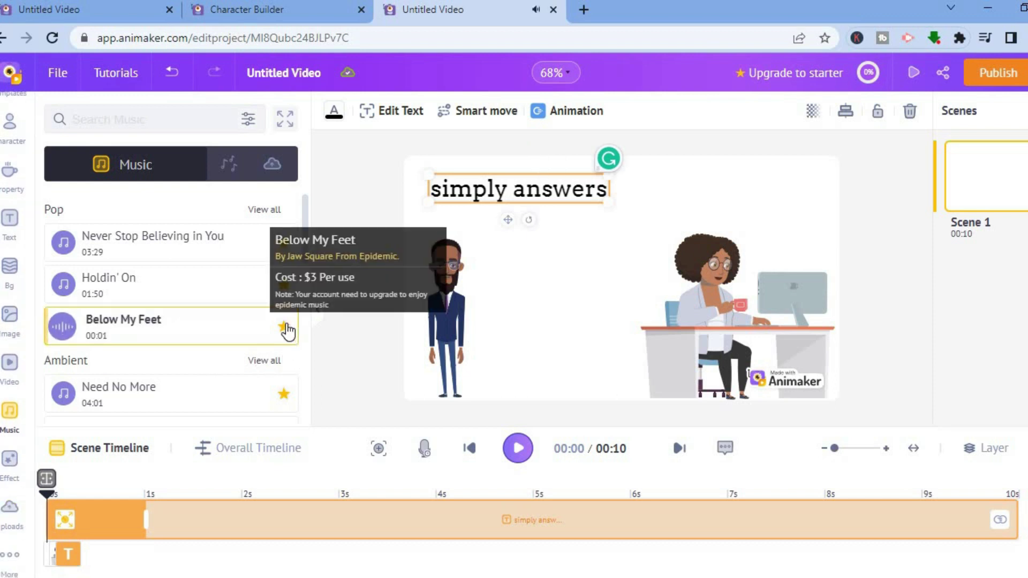
{"action": "left_click", "coordinate": [10, 462]}
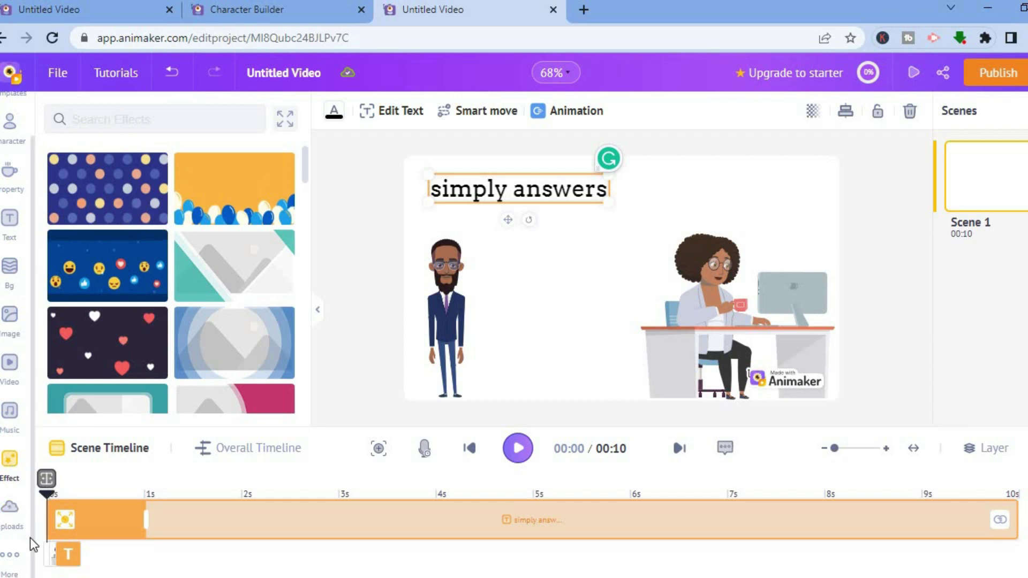
Show the Apps and Integration panel and deselect the 'simply answers' title
{"action": "left_click", "coordinate": [13, 563]}
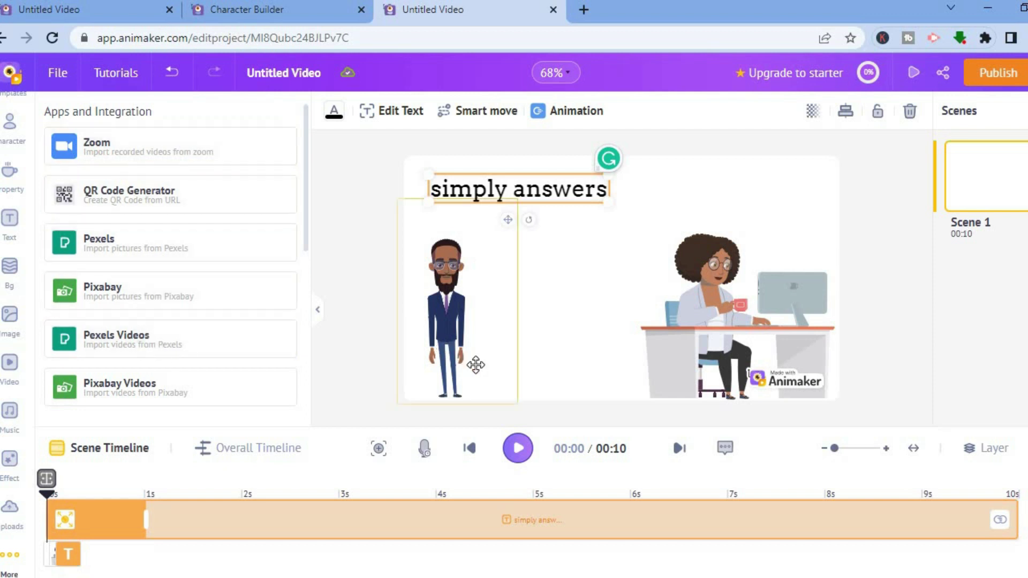
{"action": "left_click", "coordinate": [369, 205]}
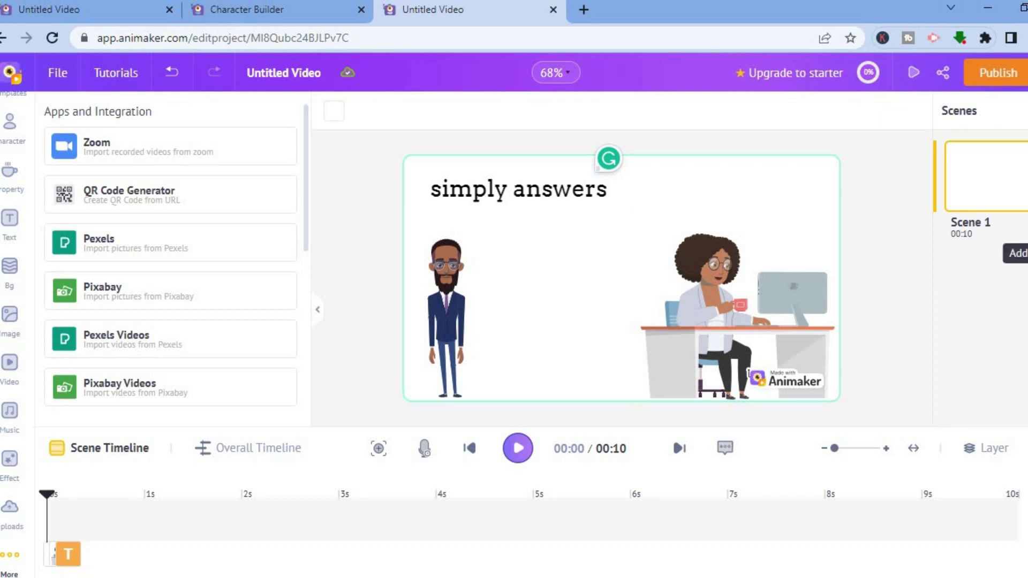
Add a blank Scene 2 after Scene 1 and bring up the Templates gallery
{"action": "left_click", "coordinate": [1016, 253]}
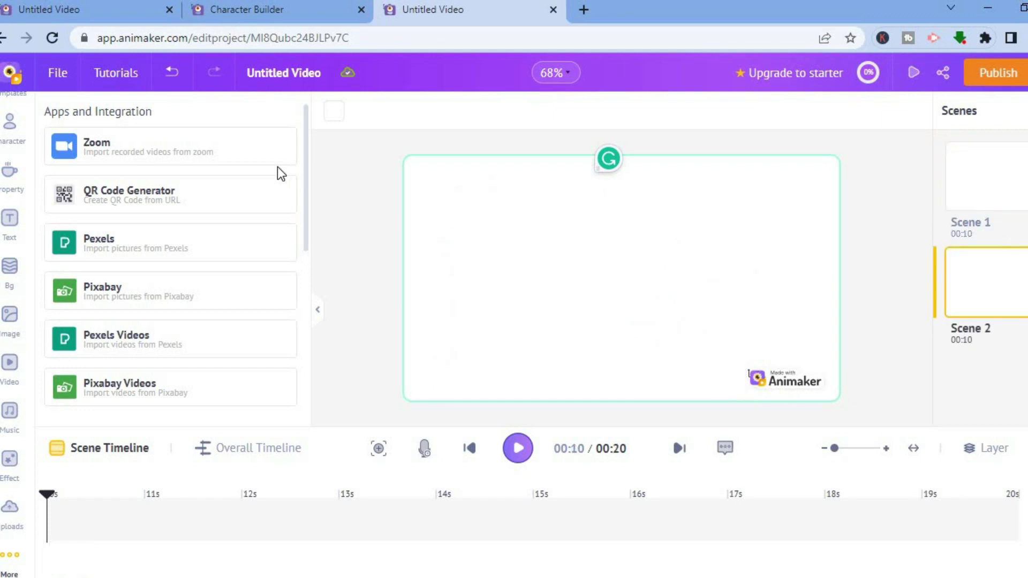
{"action": "left_click", "coordinate": [9, 126]}
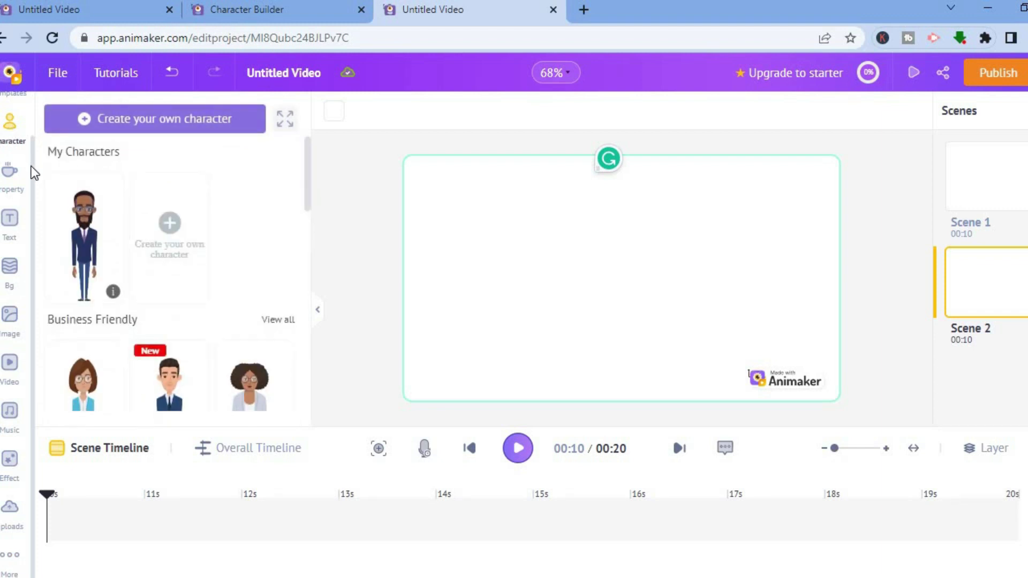
{"action": "scroll", "coordinate": [32, 164], "scroll_direction": "up", "scroll_amount": 1}
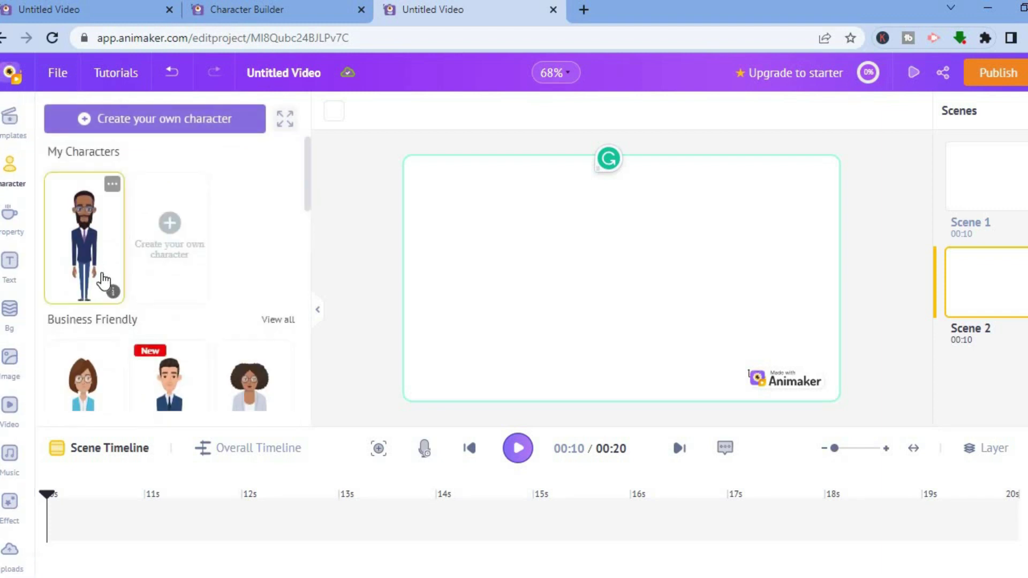
{"action": "left_click", "coordinate": [16, 132]}
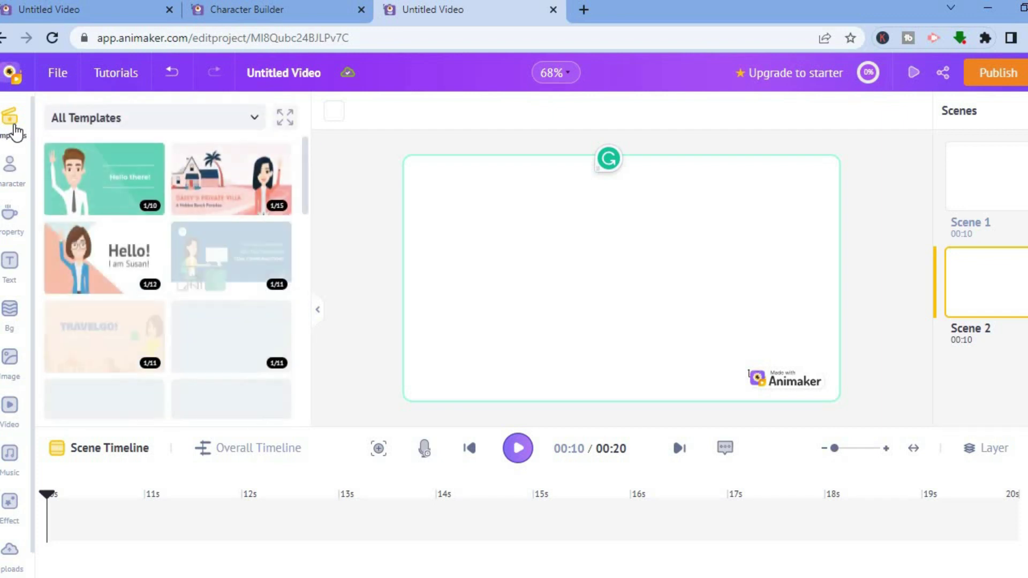
Apply the yellow 'We at ABC Inc can help you with' scene from Promote your product or service to Scene 2
{"action": "mouse_move", "coordinate": [83, 201]}
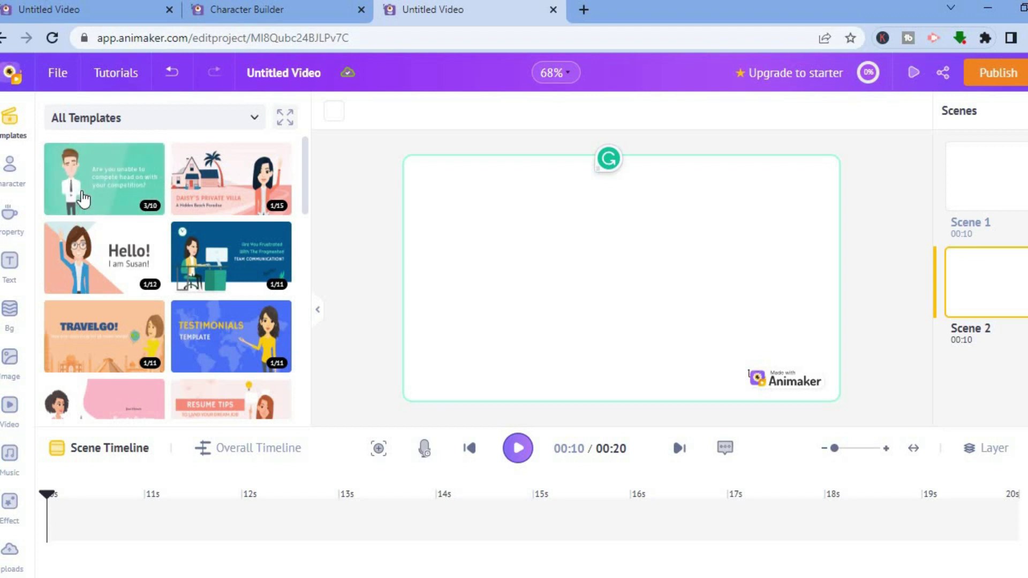
{"action": "left_click", "coordinate": [81, 191]}
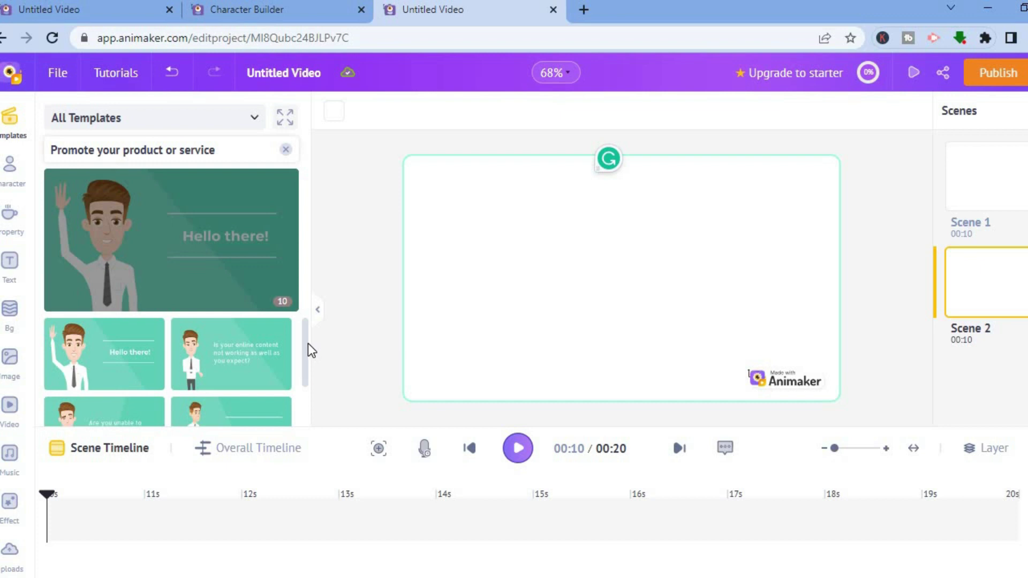
{"action": "left_click_drag", "start_coordinate": [309, 351], "coordinate": [300, 387]}
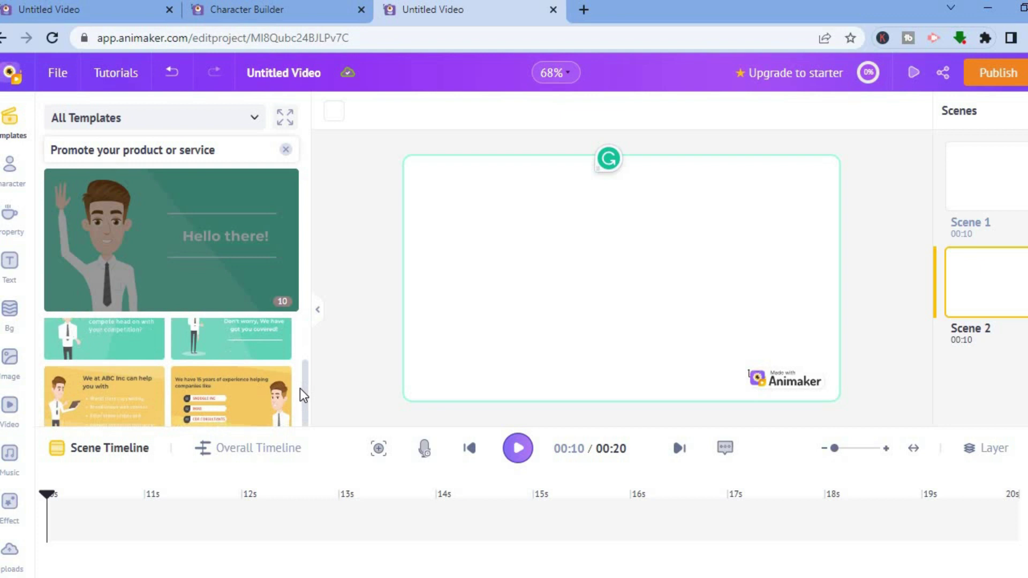
{"action": "left_click", "coordinate": [84, 382]}
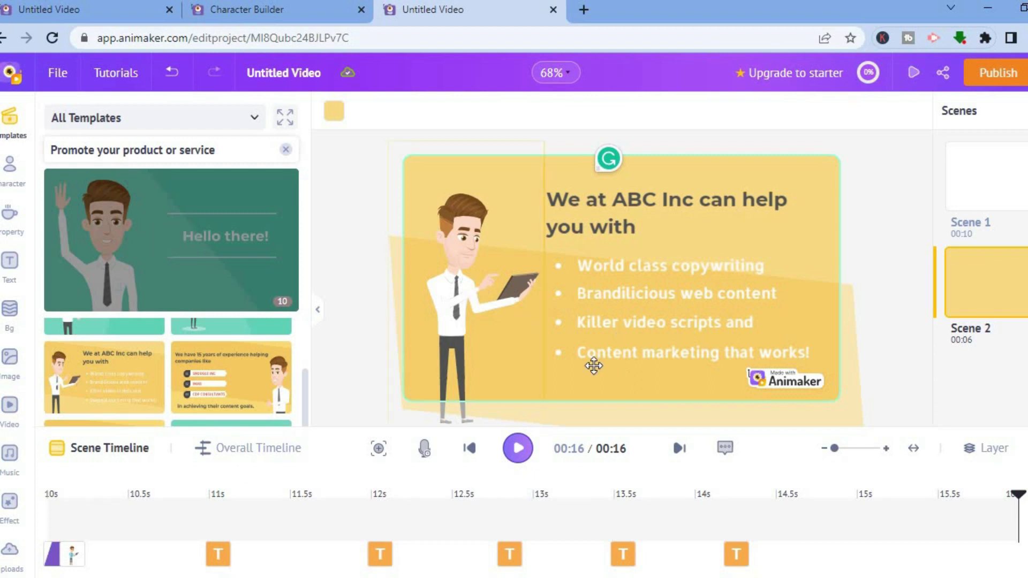
Select the first bullet line, then the tablet-holding man to list his actions
{"action": "left_click", "coordinate": [601, 273]}
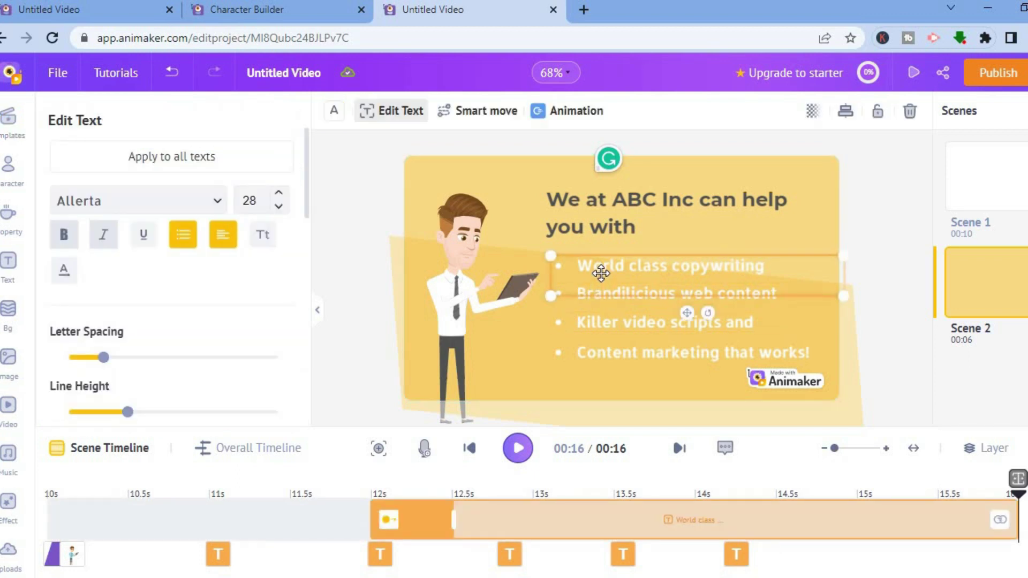
{"action": "triple_click", "coordinate": [757, 271]}
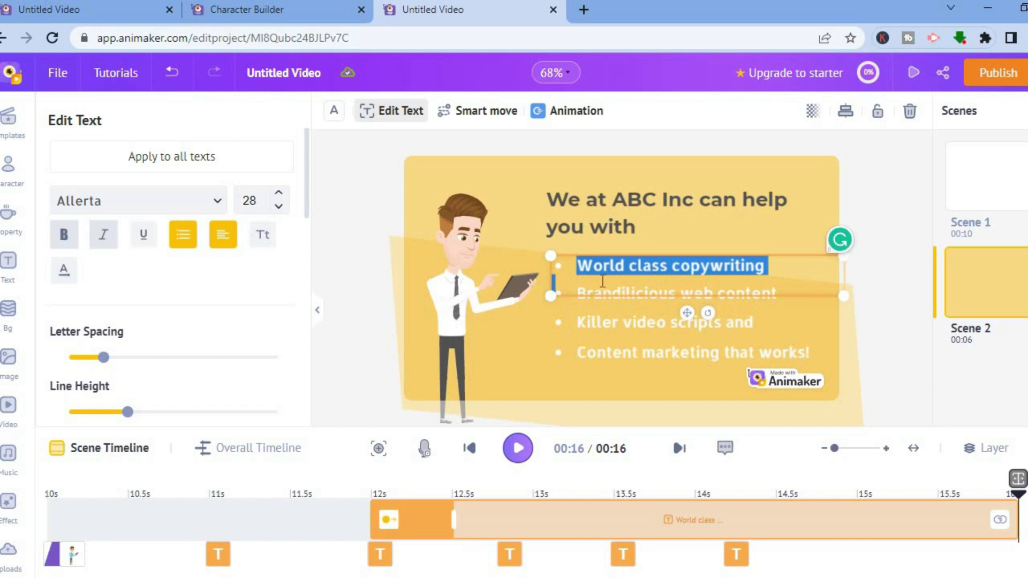
{"action": "left_click", "coordinate": [491, 300]}
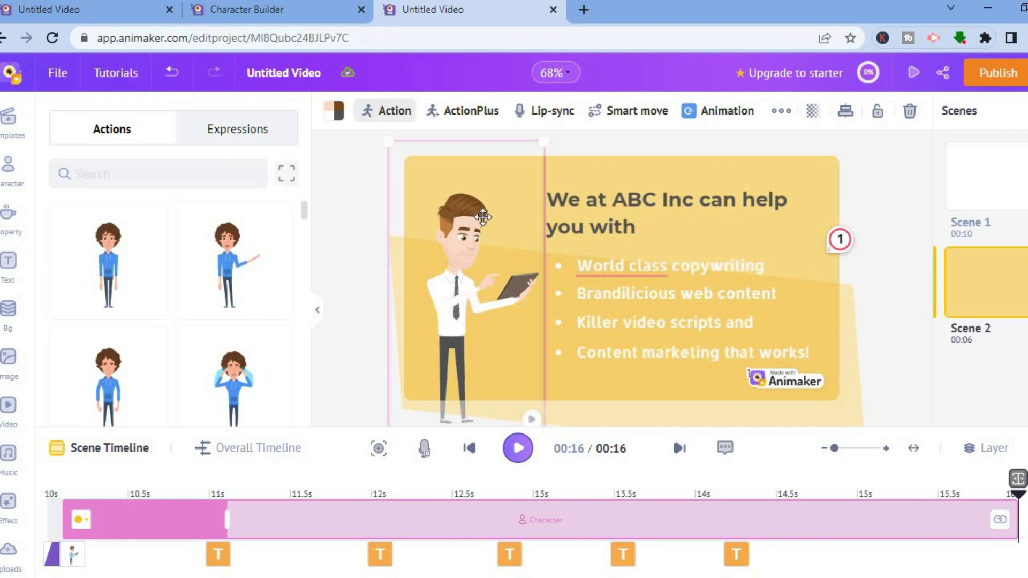
Give the man Standing And Talking, add another ActionPlus action, and play the preview
{"action": "left_click", "coordinate": [233, 248]}
{"action": "left_click", "coordinate": [455, 112]}
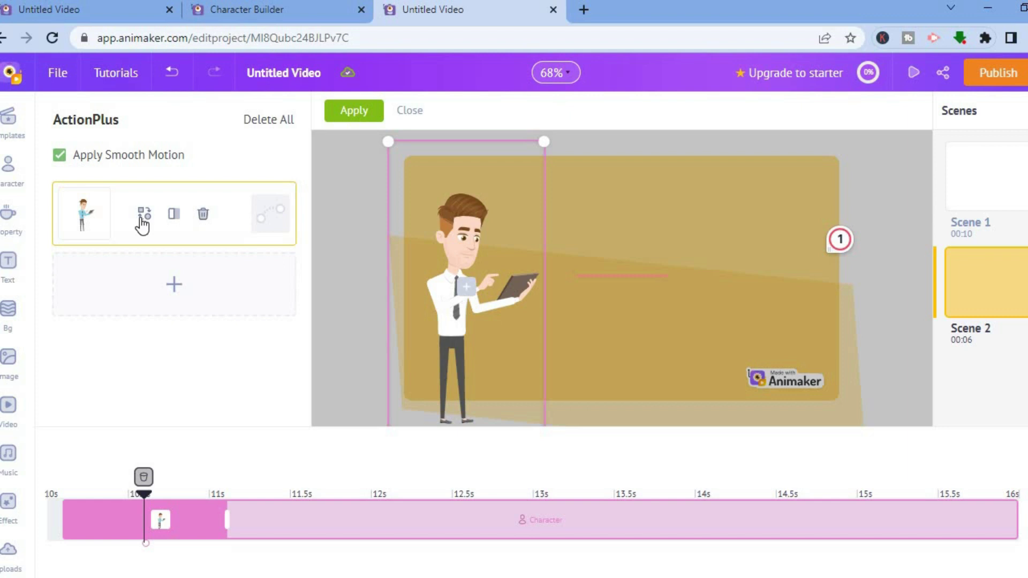
{"action": "left_click", "coordinate": [178, 285]}
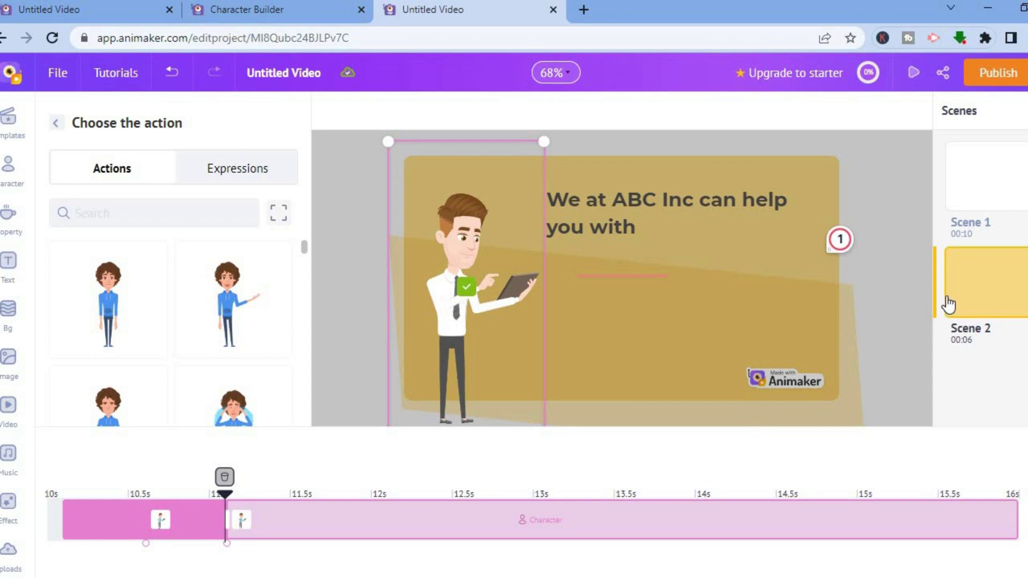
{"action": "left_click", "coordinate": [914, 75]}
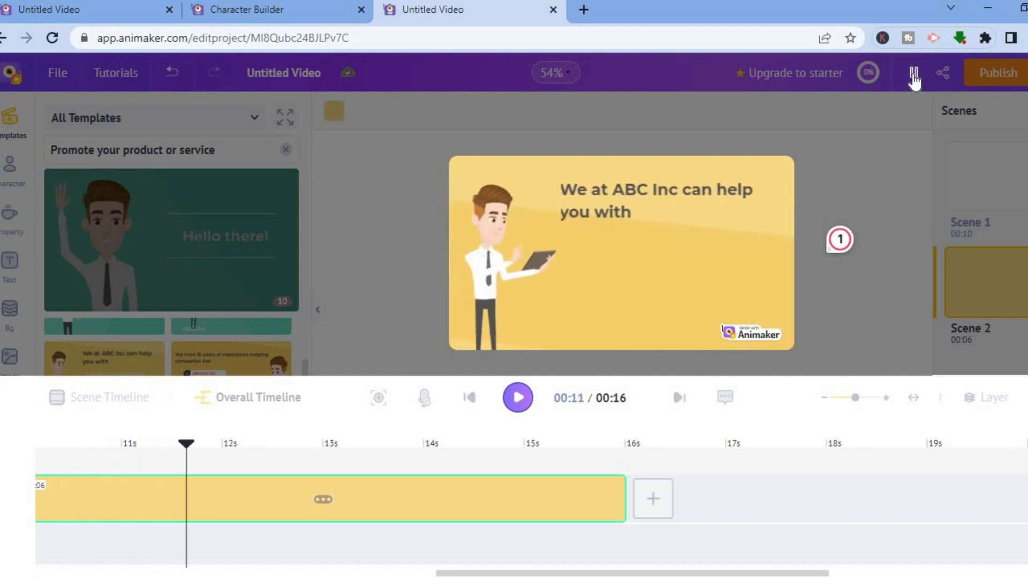
Stop the preview, deselect the character, and return to Scene 1 with the 'simply answers' title
{"action": "left_click", "coordinate": [914, 77]}
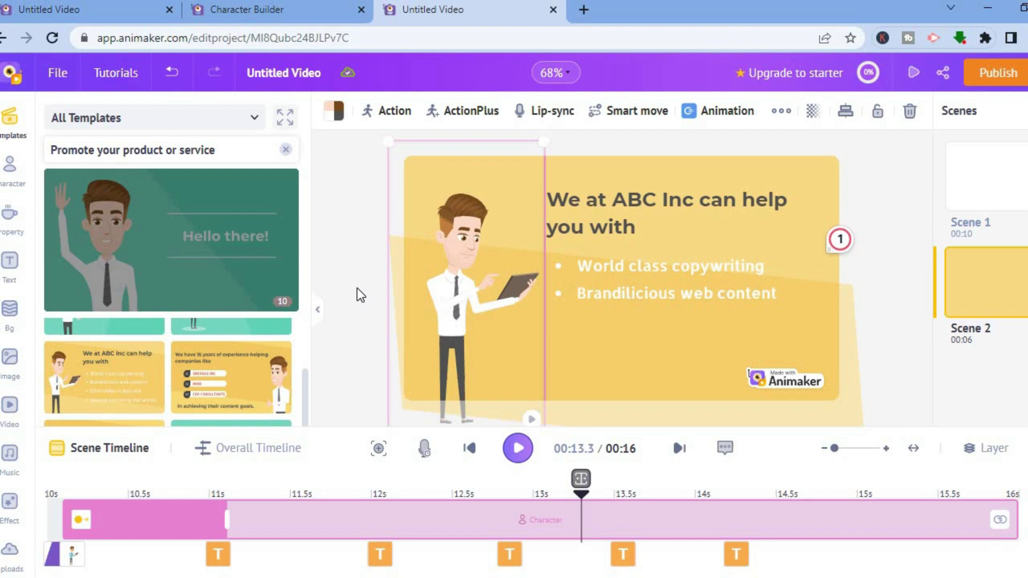
{"action": "left_click", "coordinate": [357, 289]}
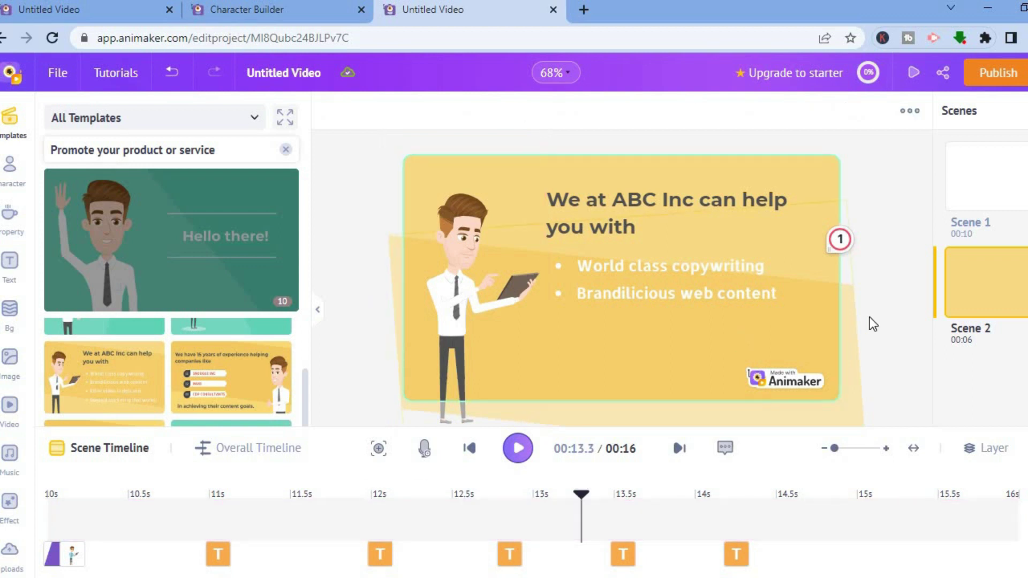
{"action": "left_click", "coordinate": [976, 188]}
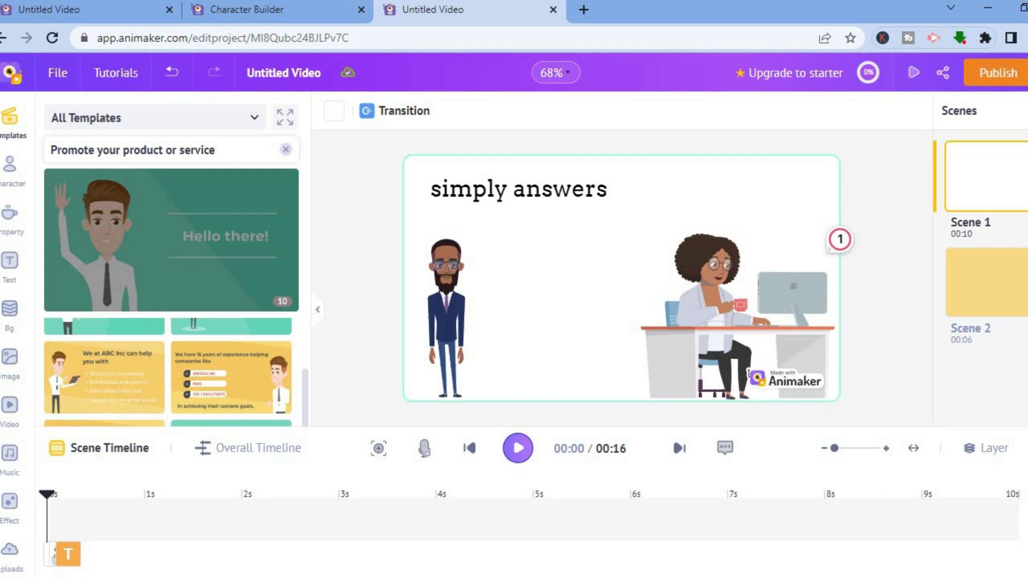
Set Scene 1's duration to 00:03 using the scene time buttons
{"action": "left_click", "coordinate": [1026, 531]}
{"action": "left_click", "coordinate": [1026, 531]}
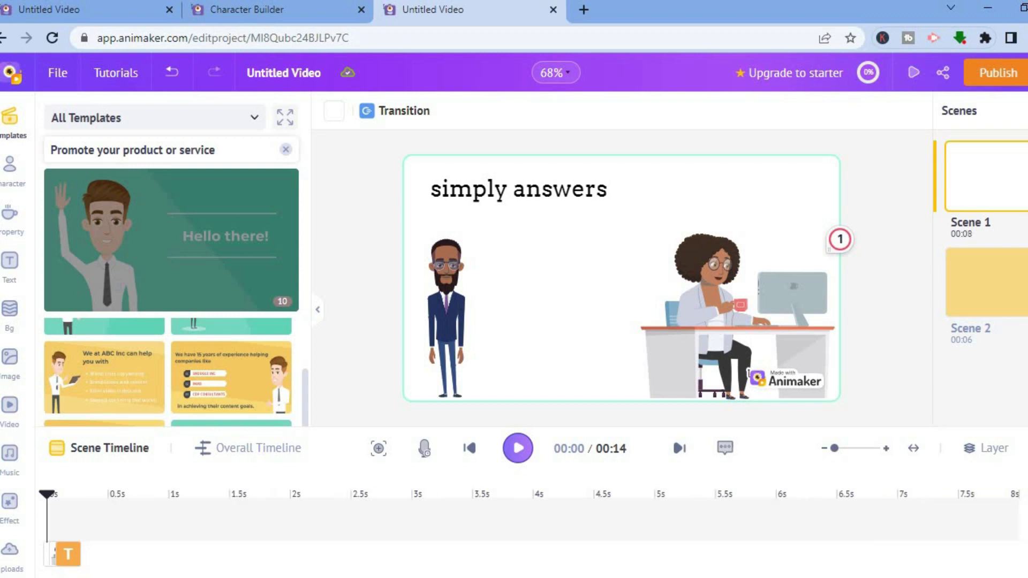
{"action": "left_click", "coordinate": [1026, 531]}
{"action": "left_click", "coordinate": [1026, 531]}
{"action": "left_click", "coordinate": [1026, 531]}
{"action": "left_click", "coordinate": [1026, 531]}
{"action": "left_click", "coordinate": [1025, 531]}
{"action": "left_click", "coordinate": [1025, 531]}
{"action": "left_click", "coordinate": [1026, 531]}
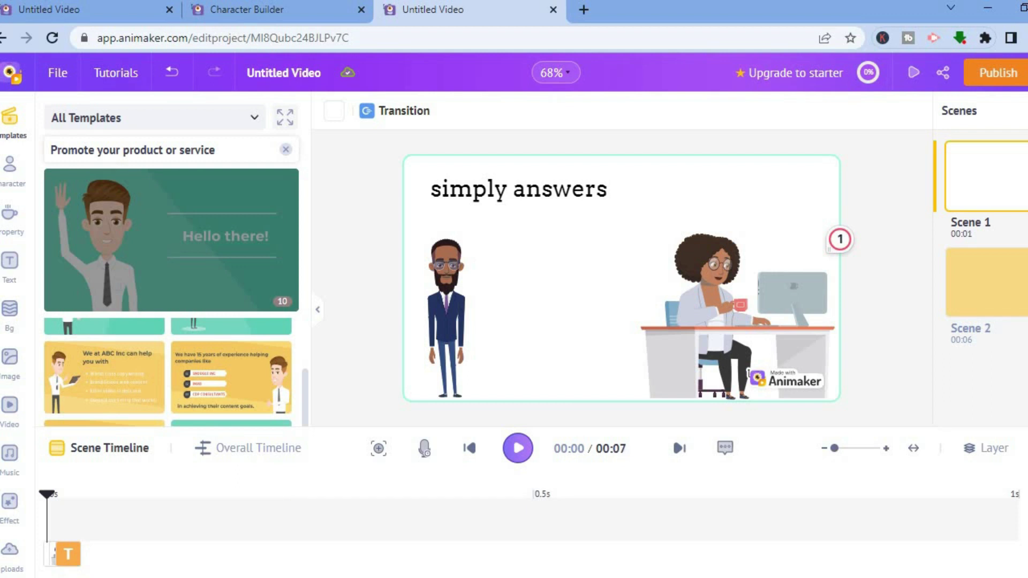
{"action": "left_click", "coordinate": [1026, 508]}
{"action": "left_click", "coordinate": [1025, 509]}
Select Scene 2 and shorten it to 00:03
{"action": "left_click", "coordinate": [989, 323]}
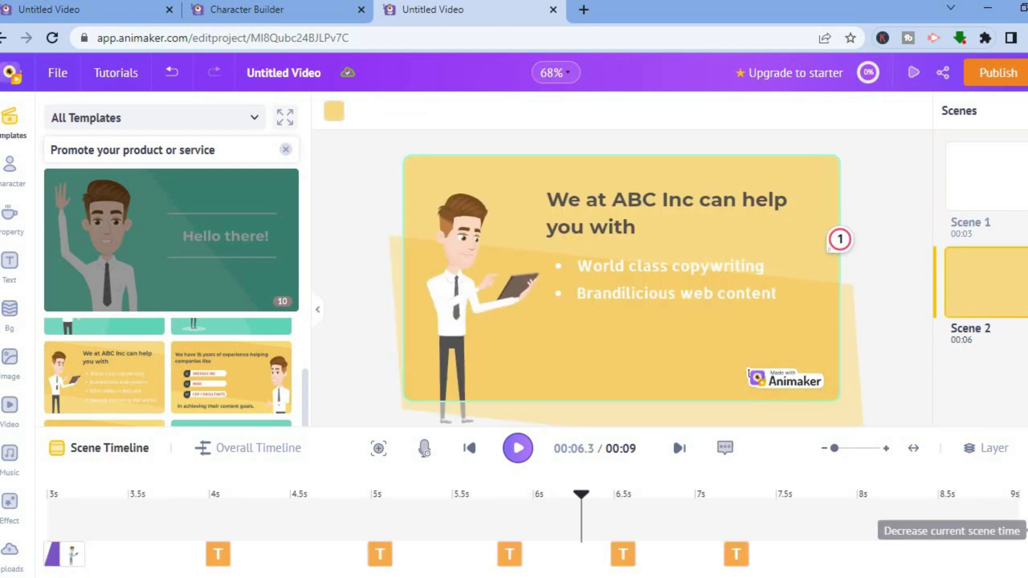
{"action": "left_click", "coordinate": [1025, 515]}
{"action": "left_click", "coordinate": [1025, 515]}
{"action": "left_click", "coordinate": [1025, 515]}
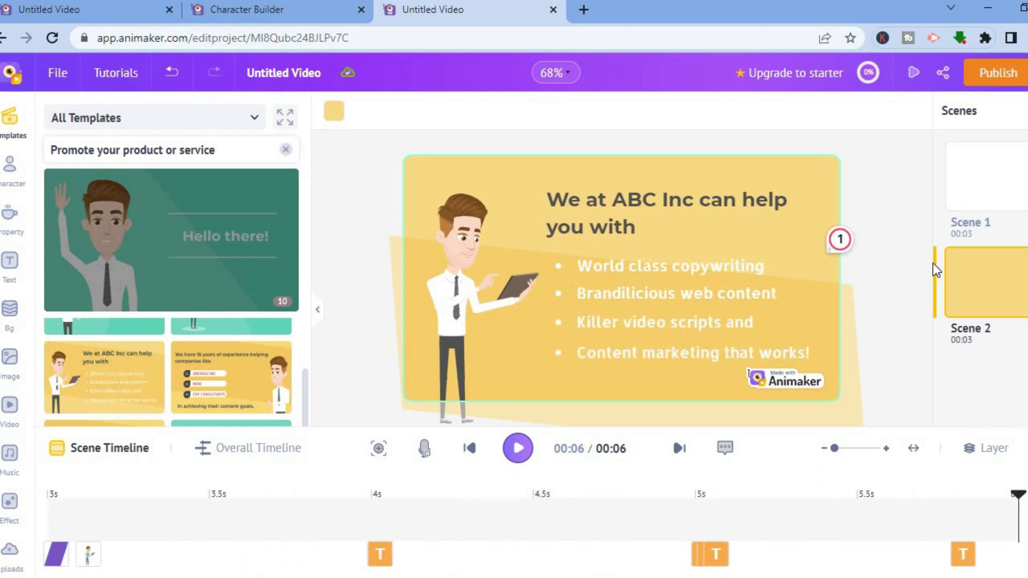
Choose Publish > Download Video and keep HD 720p quality with mp4 file type
{"action": "left_click", "coordinate": [998, 73]}
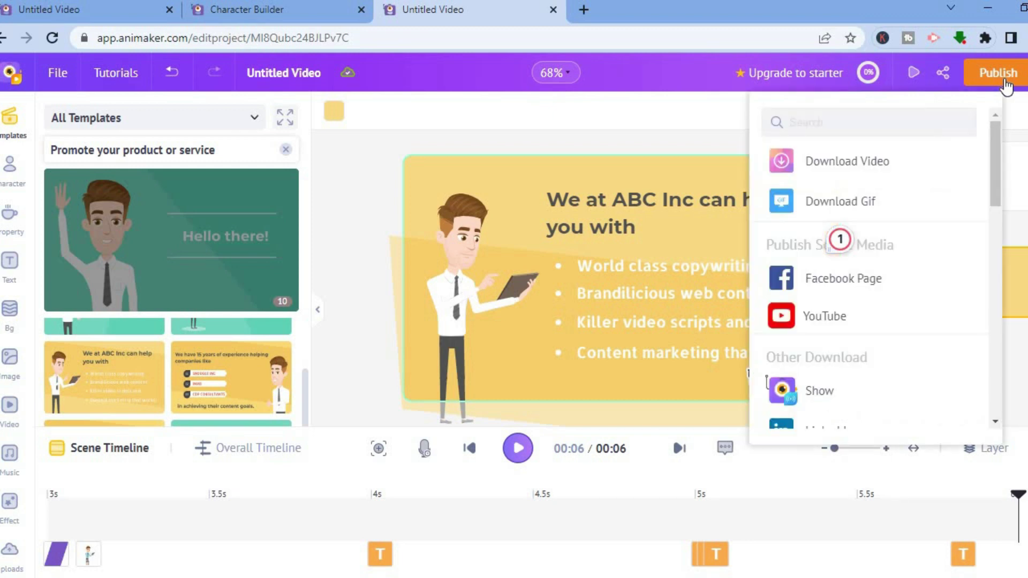
{"action": "left_click", "coordinate": [865, 163]}
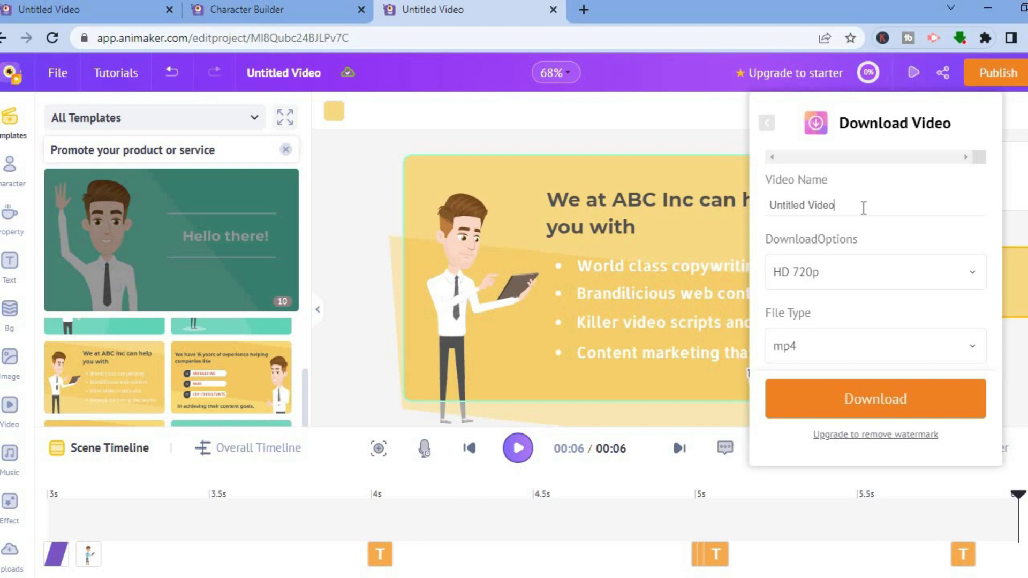
{"action": "left_click", "coordinate": [935, 274]}
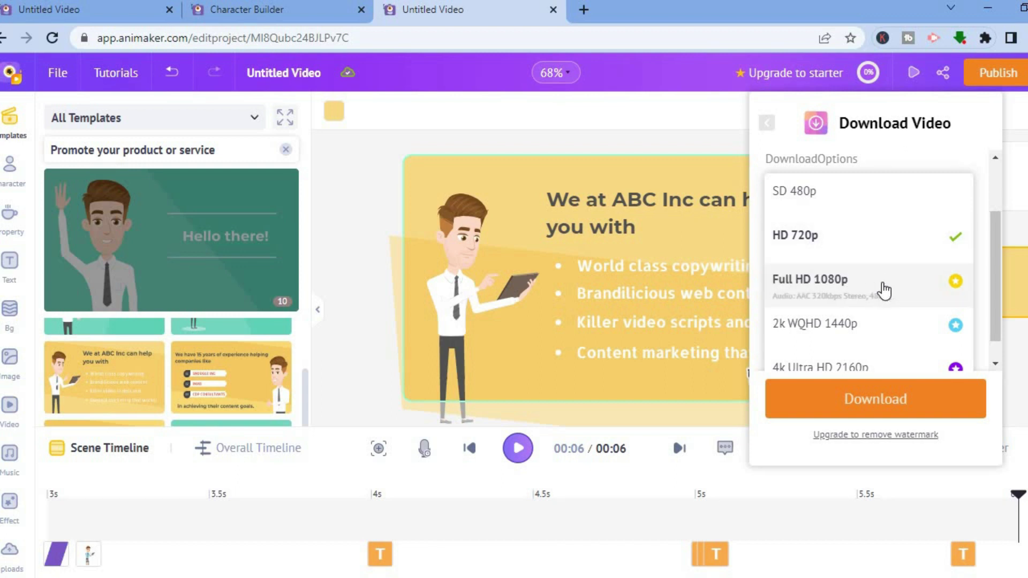
{"action": "left_click", "coordinate": [985, 267]}
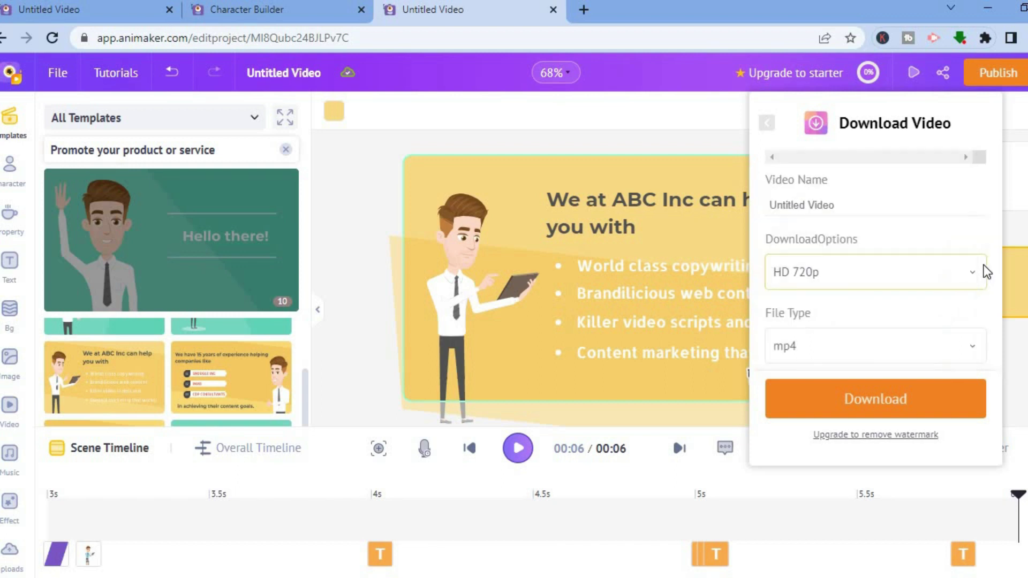